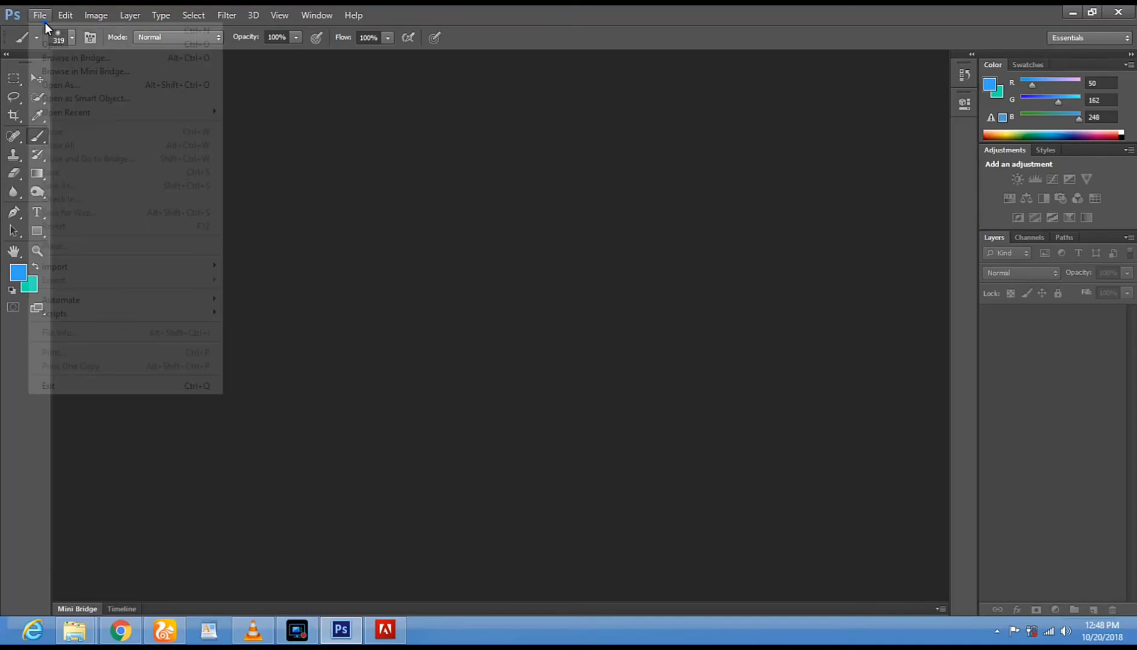
Open the image dfsfsdfs from the Desktop
click(55, 40)
drag(751, 207, 758, 358)
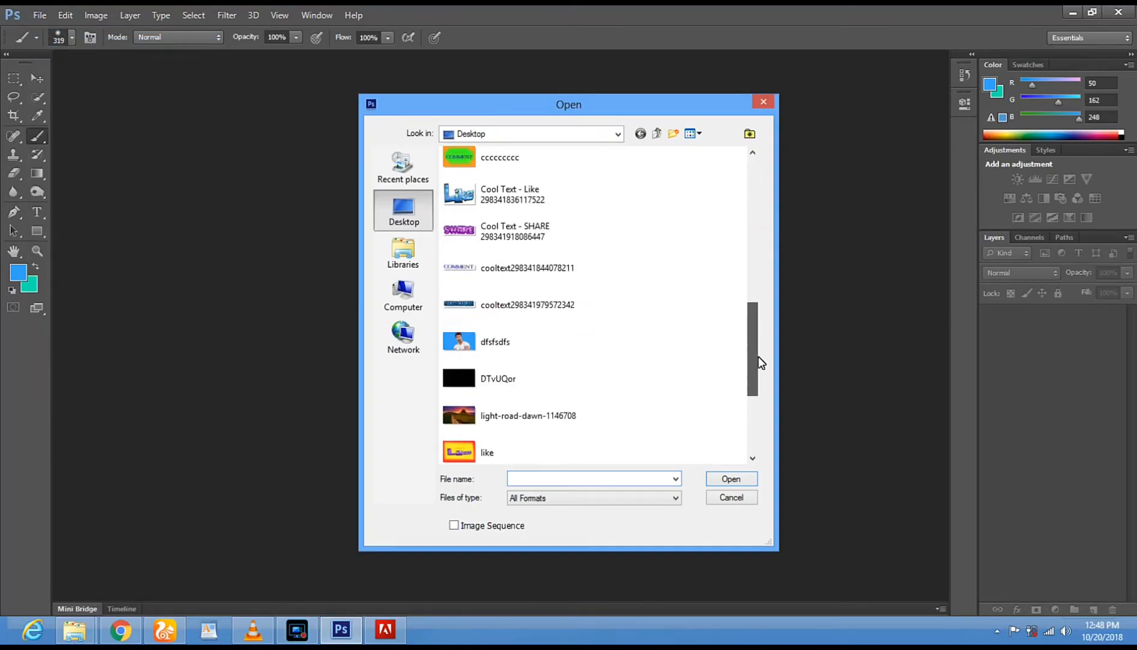
double_click(563, 337)
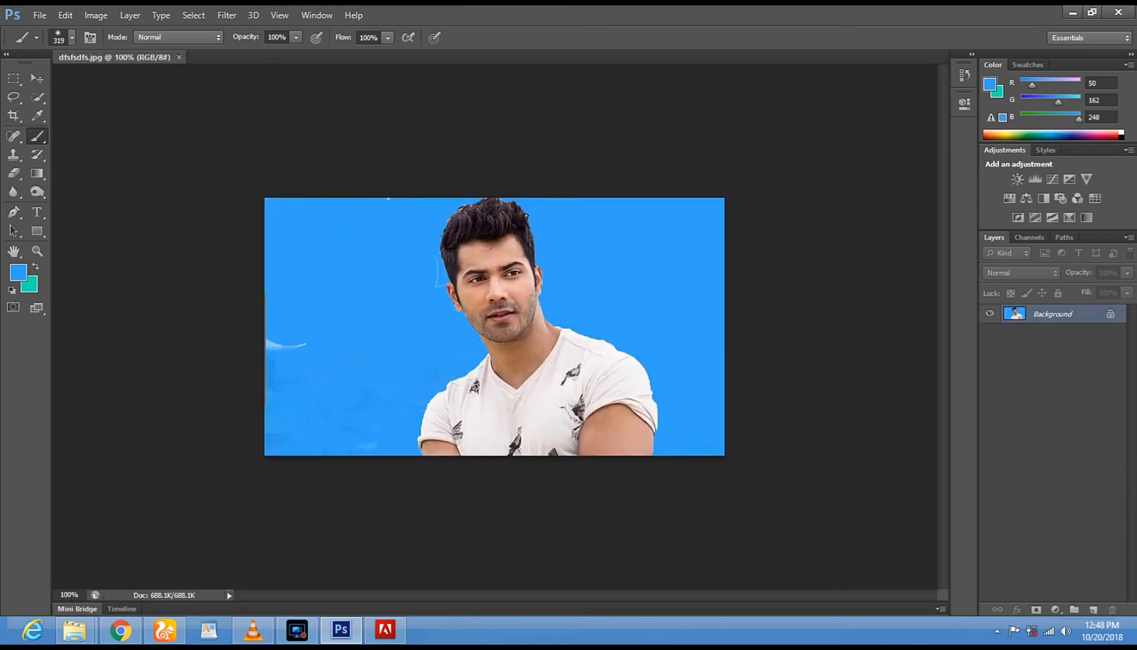
Quick-select the blue background patch beside the man's lower-left sleeve and erase it to the background colour
click(38, 101)
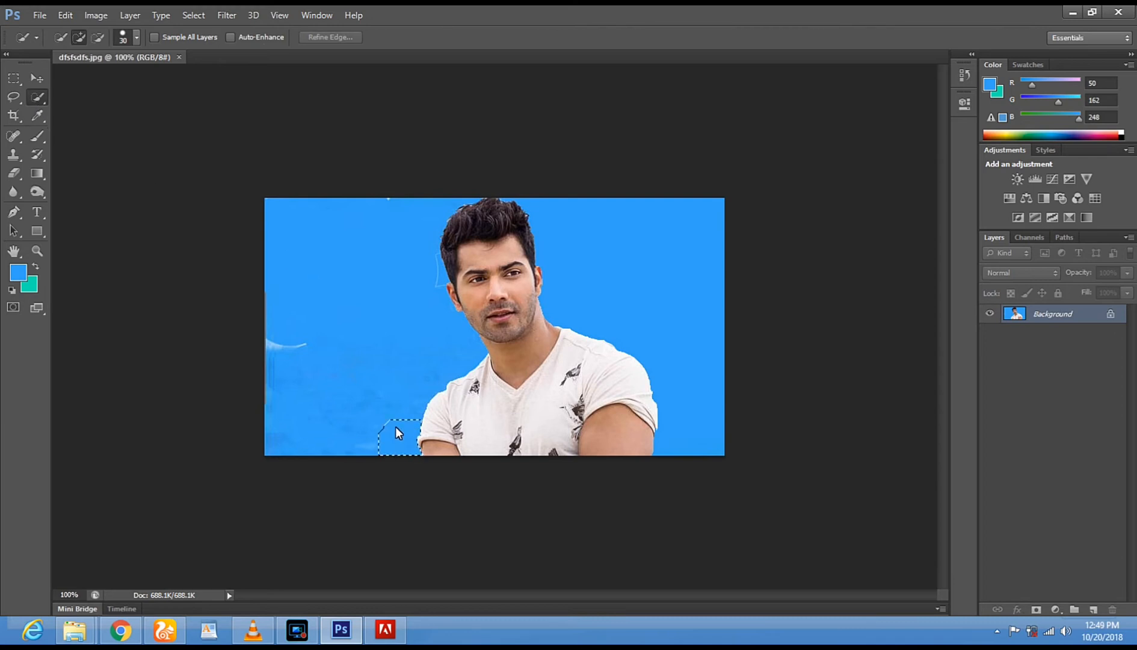
mouse_move(398, 419)
mouse_down()
mouse_move(395, 483)
mouse_move(418, 407)
mouse_move(402, 460)
mouse_move(391, 396)
mouse_up()
click(15, 173)
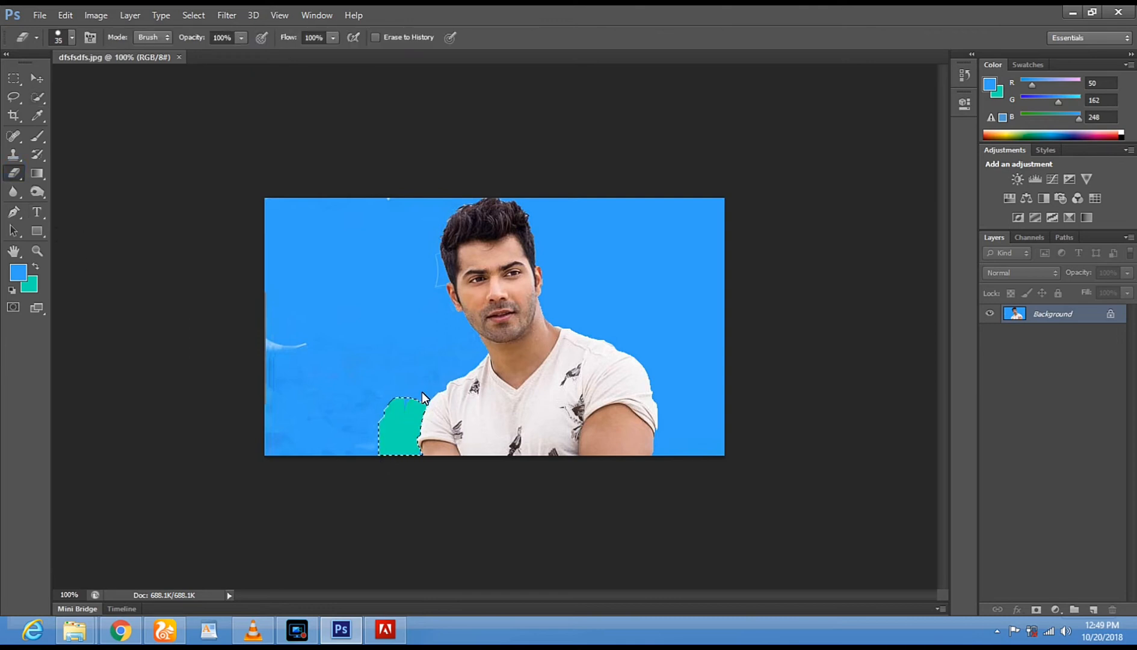
Clear the teal patch beside the sleeve to transparency with the Magic Eraser, and deselect it
right_click(16, 174)
click(50, 198)
right_click(13, 174)
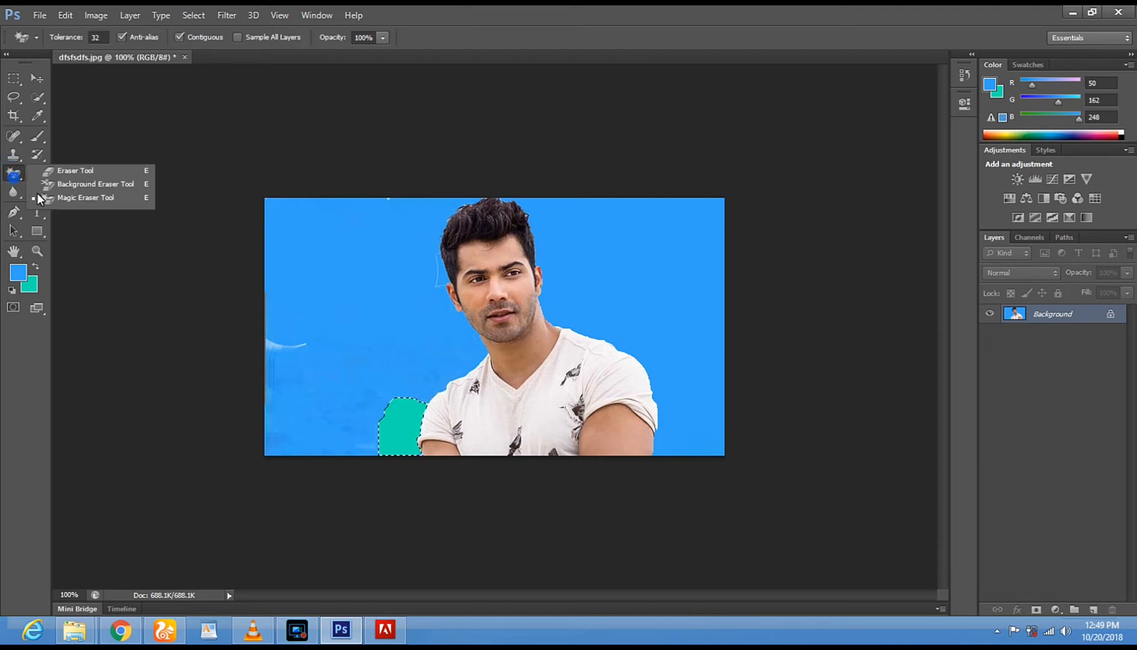
click(52, 201)
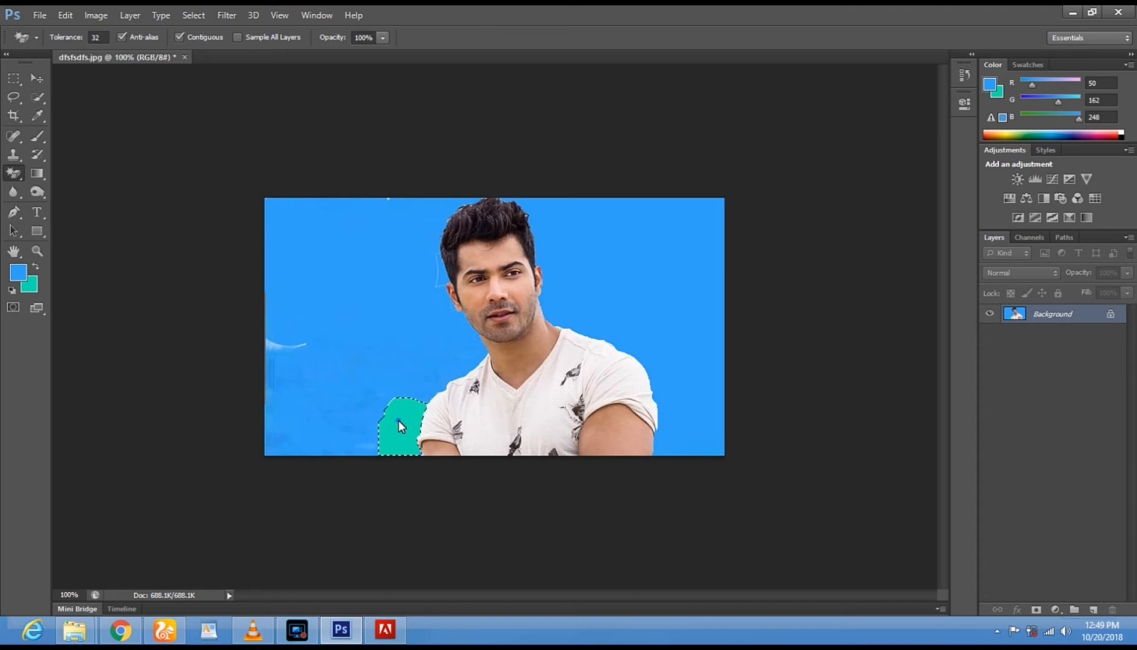
click(398, 420)
click(14, 98)
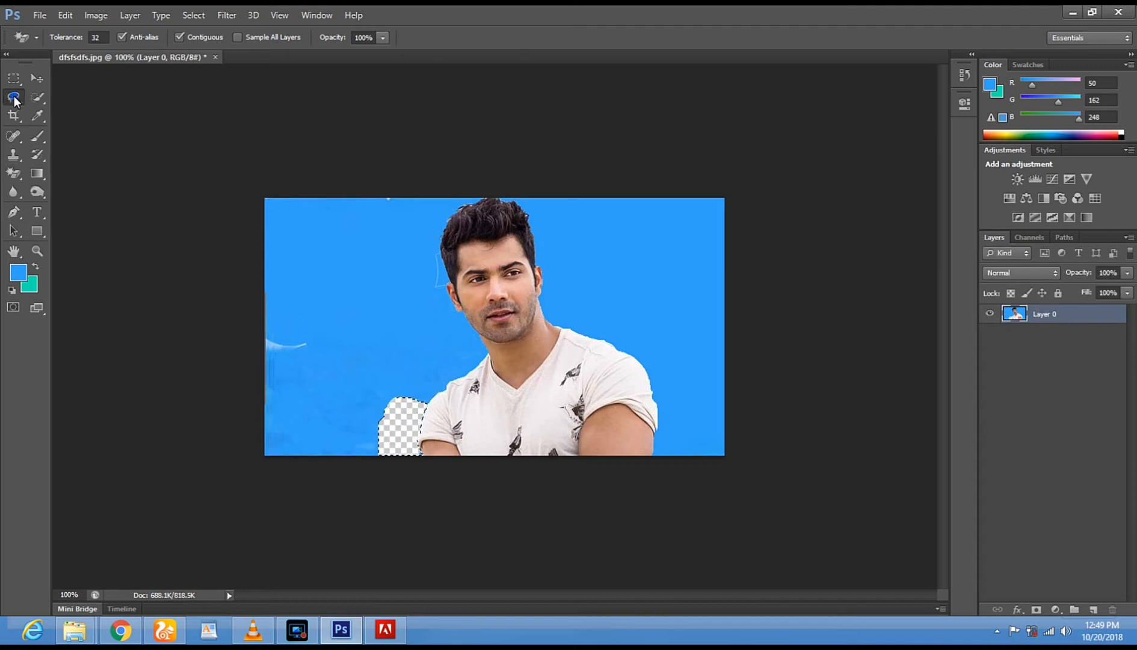
click(331, 330)
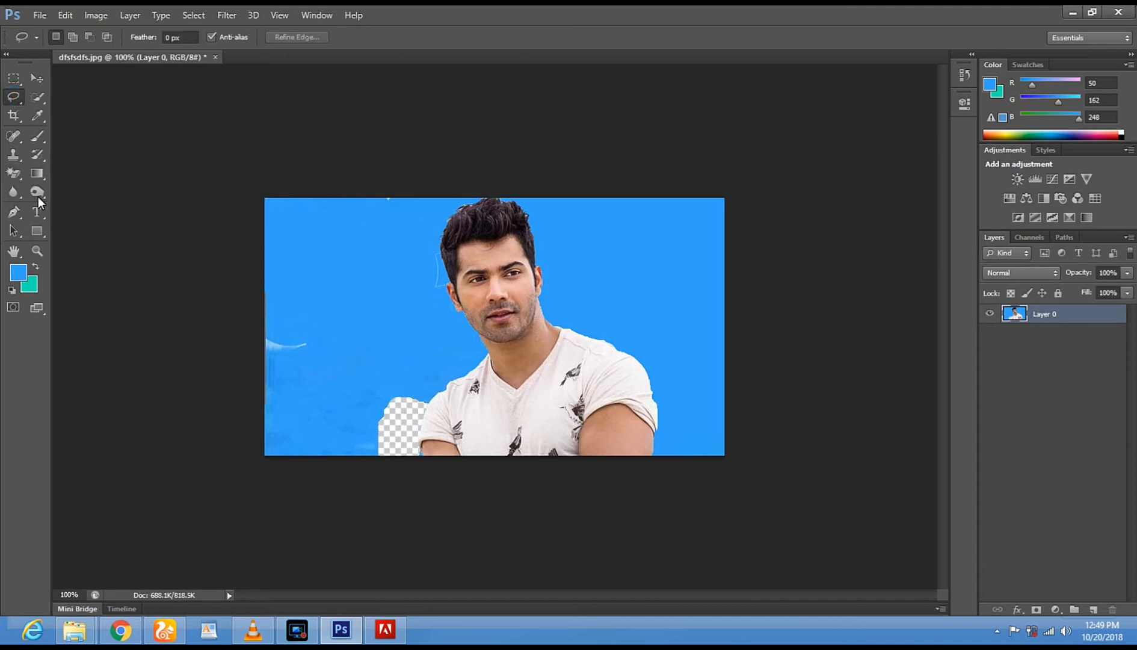
Erase the lower-left part of the blue background with the regular Eraser at 35 px
click(15, 174)
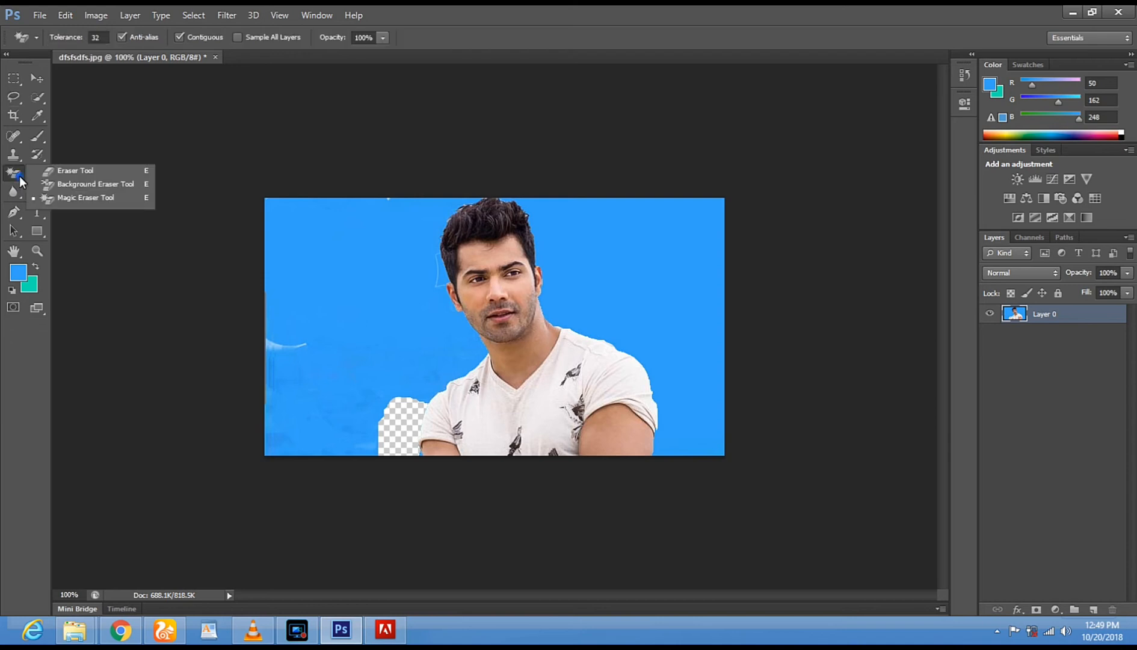
click(39, 173)
mouse_move(372, 457)
mouse_down()
mouse_move(385, 374)
mouse_move(362, 455)
mouse_move(363, 363)
mouse_move(327, 434)
mouse_move(333, 362)
mouse_move(313, 444)
mouse_move(311, 417)
mouse_move(266, 445)
mouse_move(310, 440)
mouse_move(318, 454)
mouse_move(258, 437)
mouse_move(323, 430)
mouse_move(287, 419)
mouse_move(329, 399)
mouse_move(275, 378)
mouse_move(313, 370)
mouse_move(257, 366)
mouse_move(319, 355)
mouse_up()
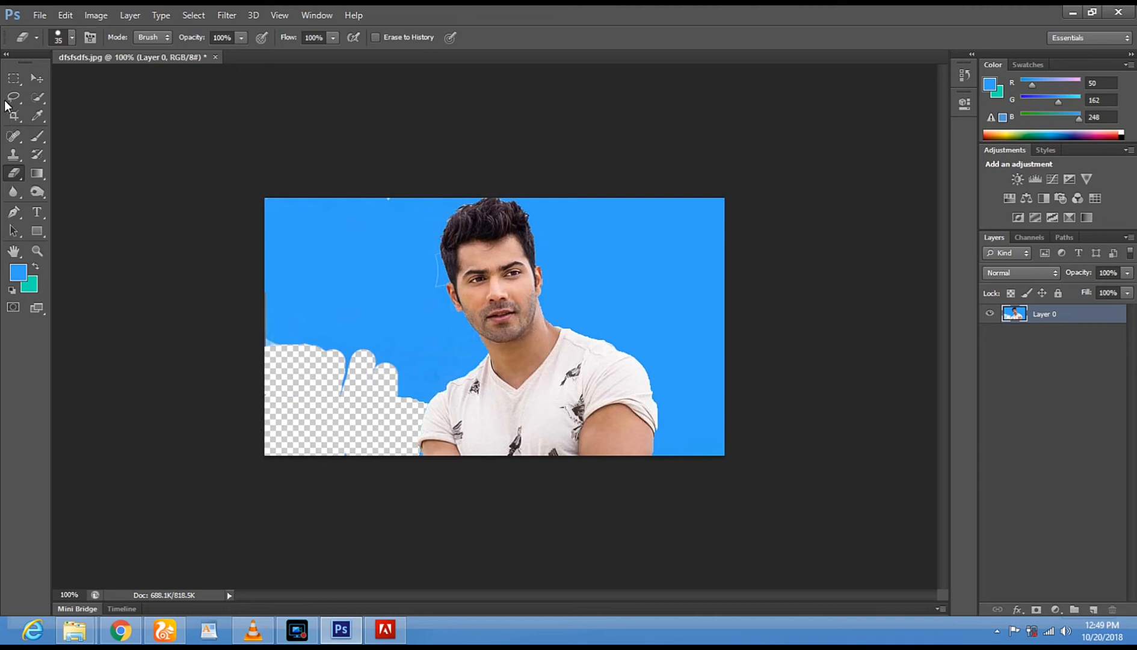
Quick-select the blue area between the man's left-side shoulder and jaw, erase it to transparency, and deselect
click(37, 97)
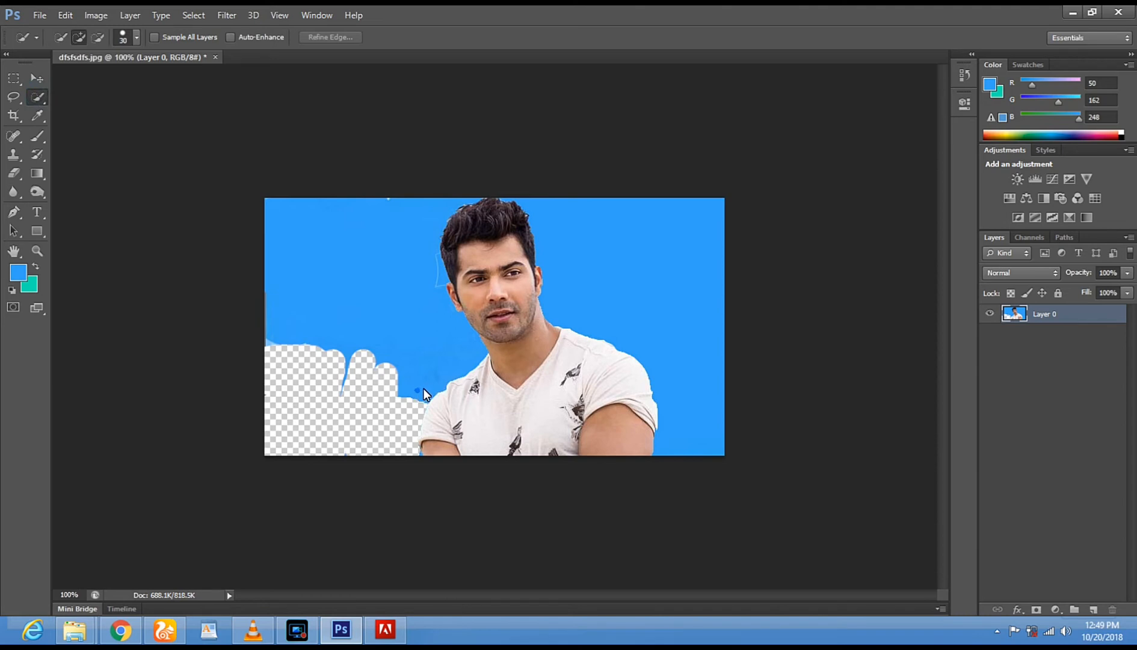
mouse_move(436, 376)
mouse_down()
mouse_move(460, 335)
mouse_move(434, 324)
mouse_move(381, 351)
mouse_move(445, 351)
mouse_move(406, 346)
mouse_up()
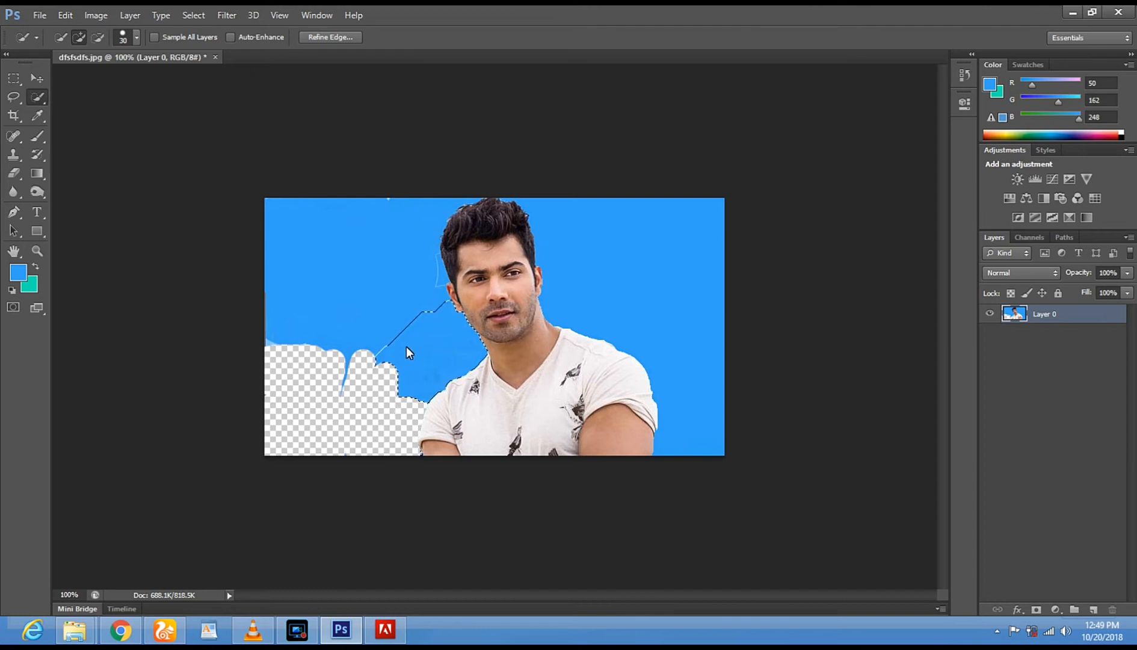
click(17, 174)
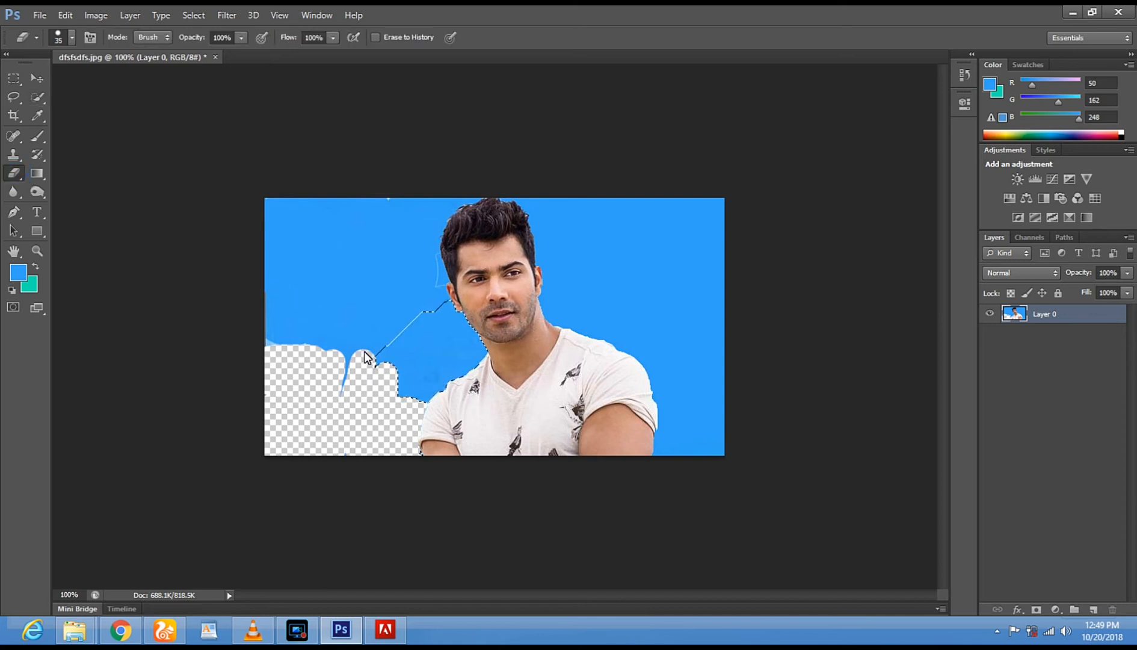
mouse_move(378, 359)
mouse_down()
mouse_move(395, 336)
mouse_move(412, 404)
mouse_move(439, 392)
mouse_move(401, 387)
mouse_move(413, 340)
mouse_move(412, 370)
mouse_move(475, 370)
mouse_move(480, 350)
mouse_move(450, 304)
mouse_move(413, 332)
mouse_move(457, 345)
mouse_move(429, 354)
mouse_up()
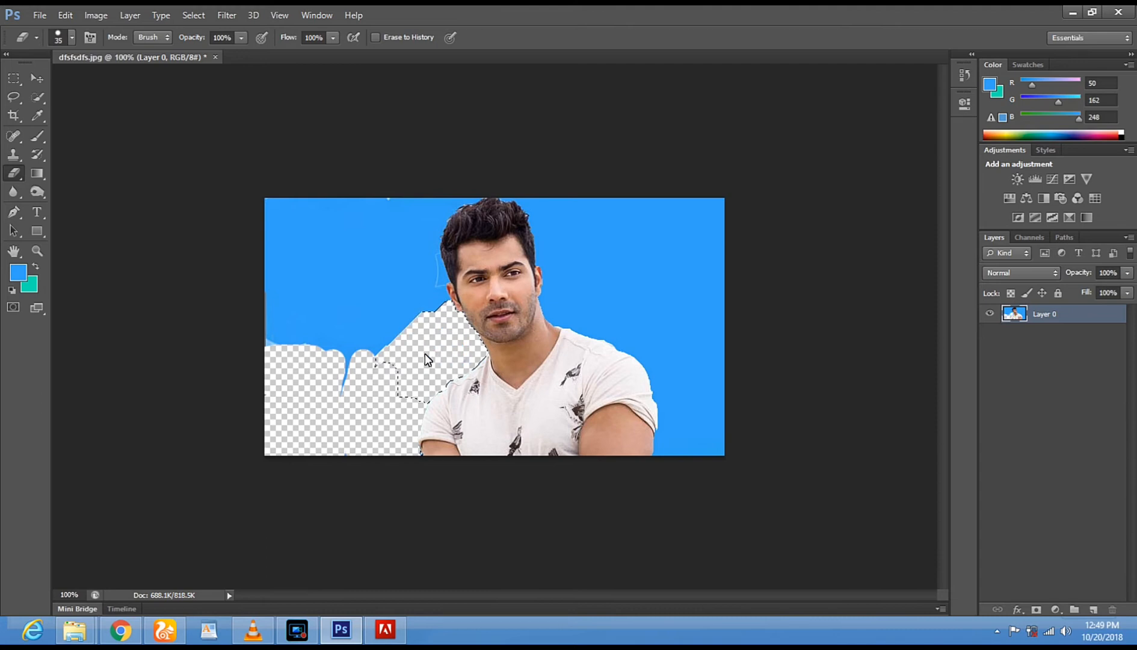
click(13, 96)
click(303, 257)
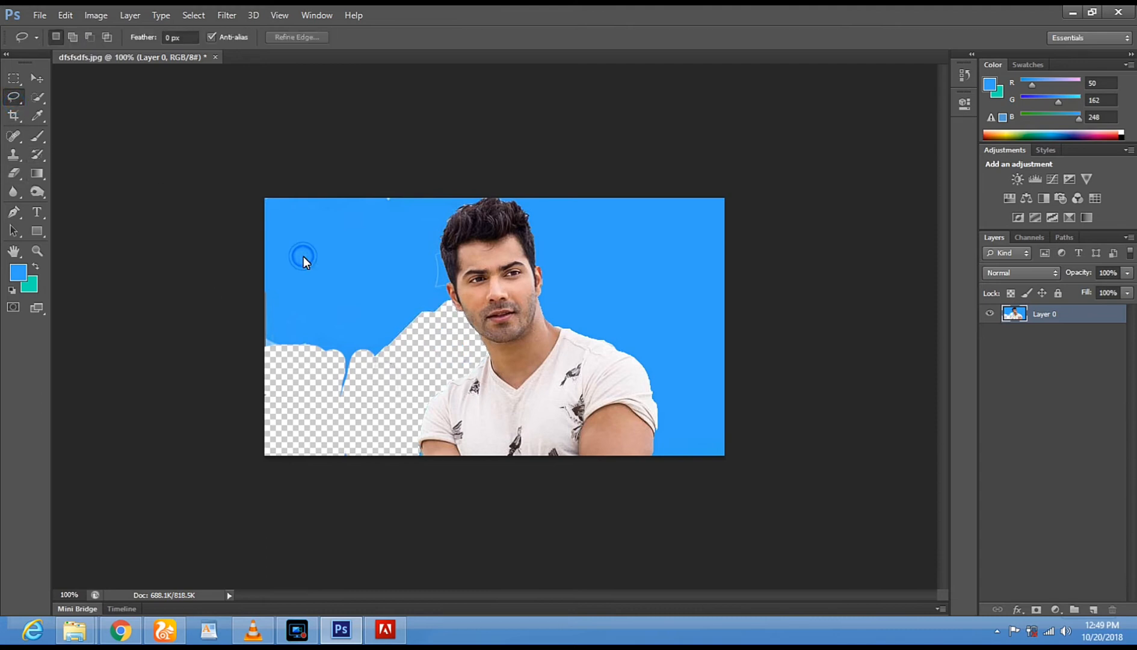
Quick-select the remaining blue background left of the man's head, erase it to transparency, and deselect
click(38, 97)
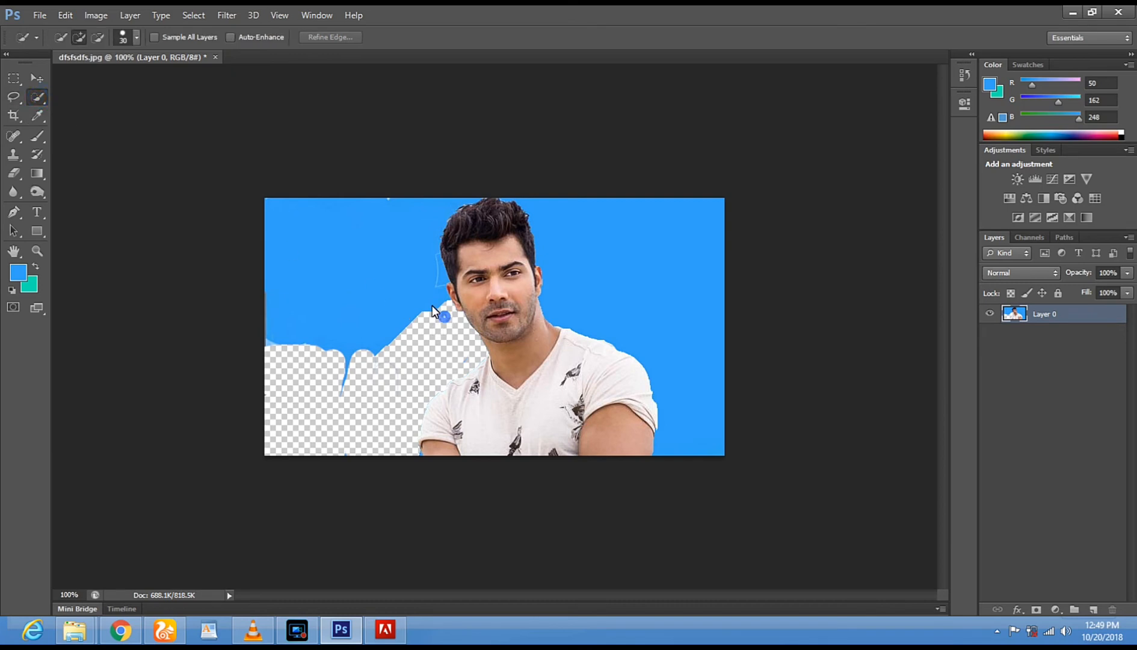
drag(433, 286, 421, 234)
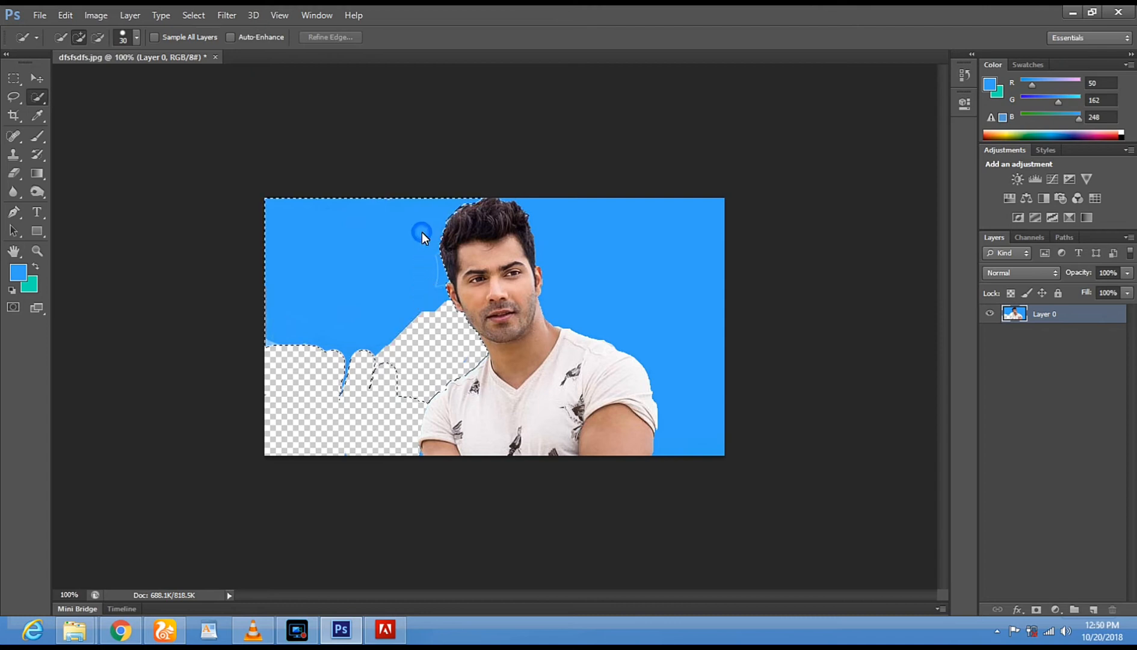
click(13, 173)
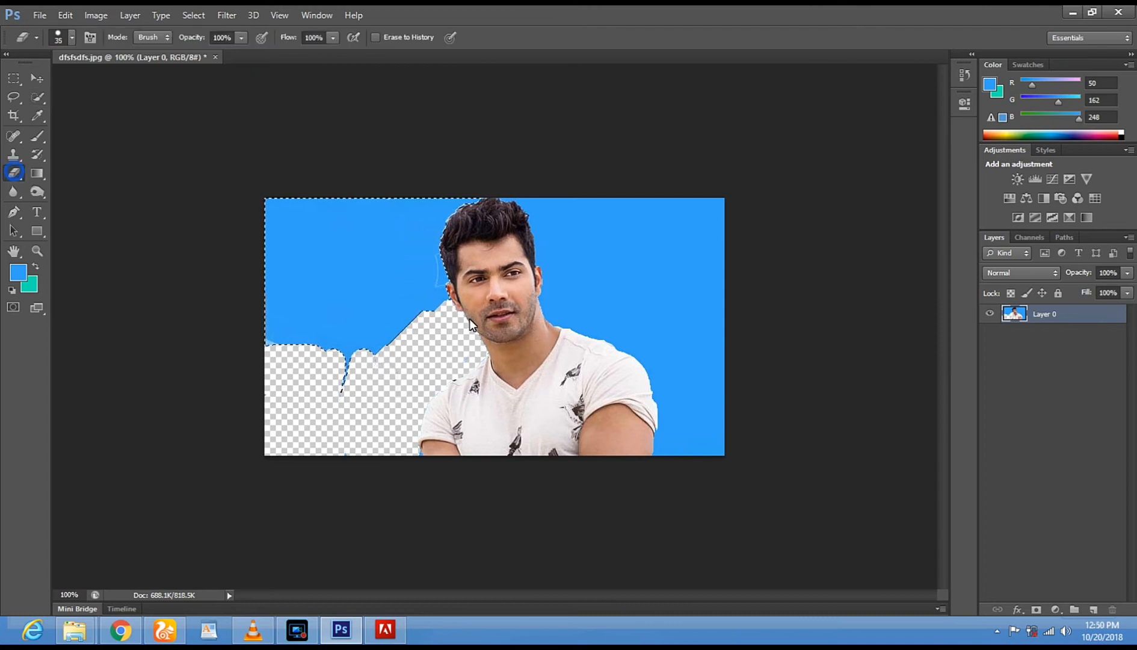
mouse_move(332, 337)
mouse_down()
mouse_move(284, 371)
mouse_move(396, 352)
mouse_up()
mouse_move(396, 352)
mouse_down()
mouse_move(319, 378)
mouse_move(298, 346)
mouse_move(485, 259)
mouse_move(364, 305)
mouse_move(417, 285)
mouse_move(242, 306)
mouse_move(352, 279)
mouse_move(338, 268)
mouse_move(267, 269)
mouse_move(464, 257)
mouse_move(233, 223)
mouse_move(402, 210)
mouse_move(395, 226)
mouse_move(326, 226)
mouse_move(375, 342)
mouse_up()
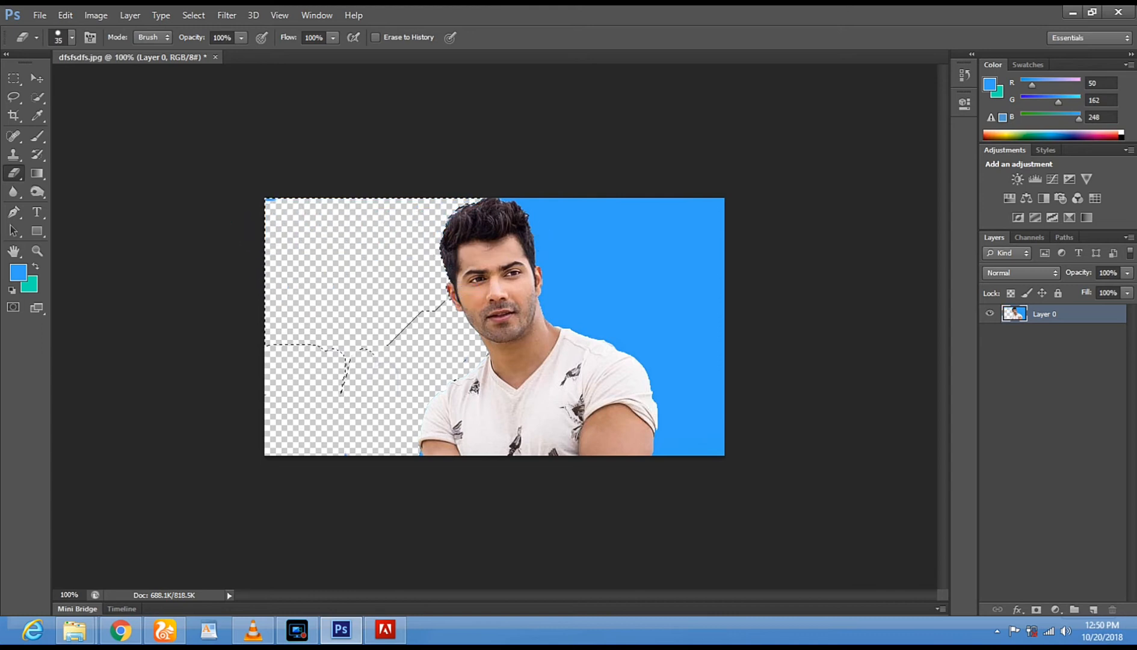
click(14, 97)
click(384, 294)
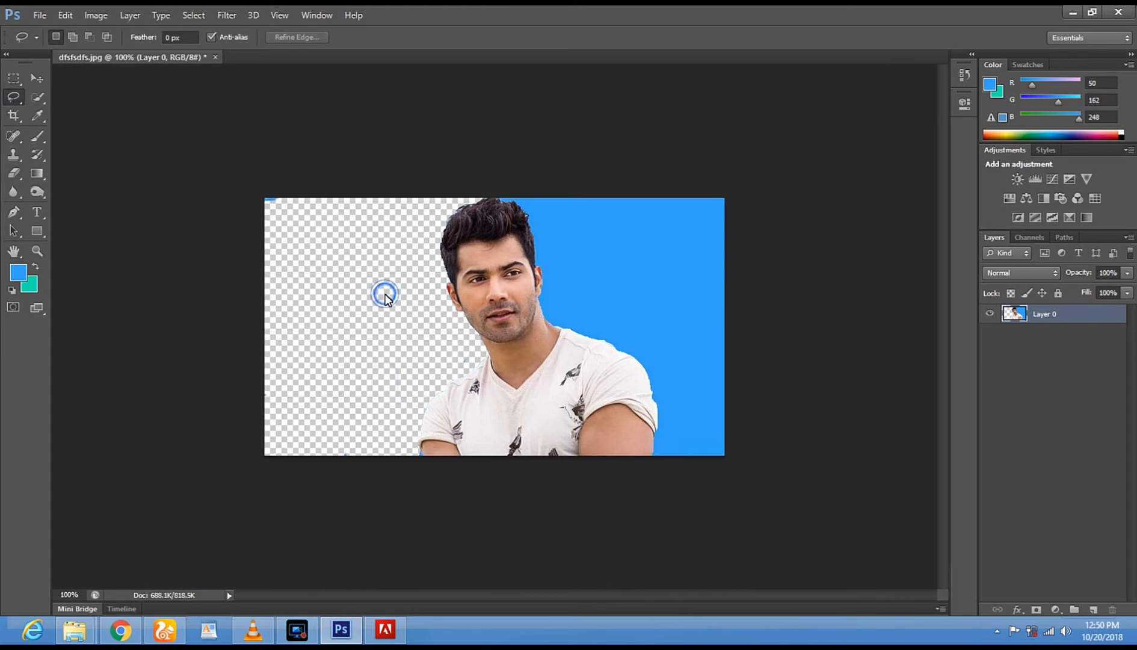
Enlarge the Eraser to 137 px and remove the leftover blue in the image's upper-left corner
click(14, 174)
right_click(394, 322)
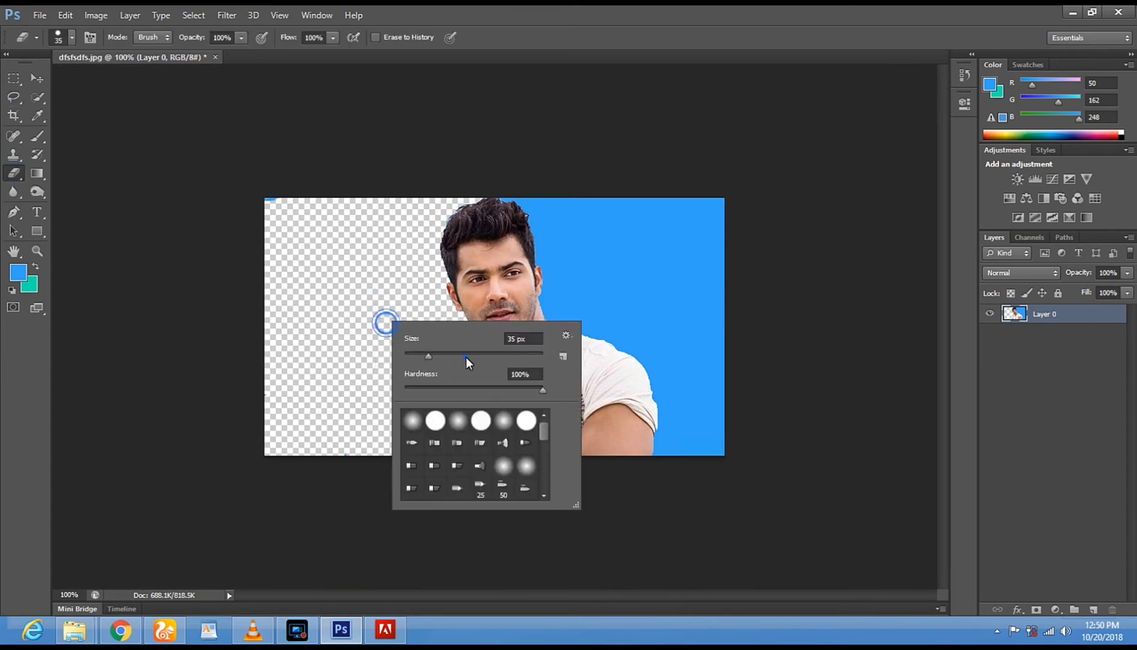
click(379, 298)
click(384, 309)
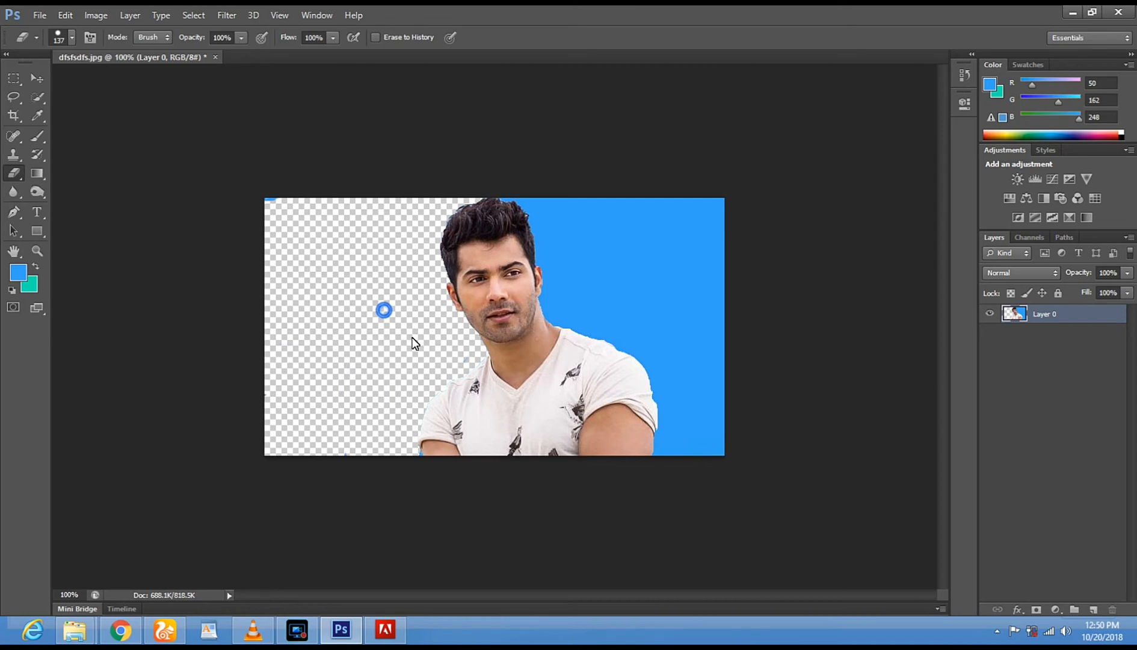
click(251, 174)
Quick-select the whole blue background right of the man, erase it to transparency, and deselect
click(38, 97)
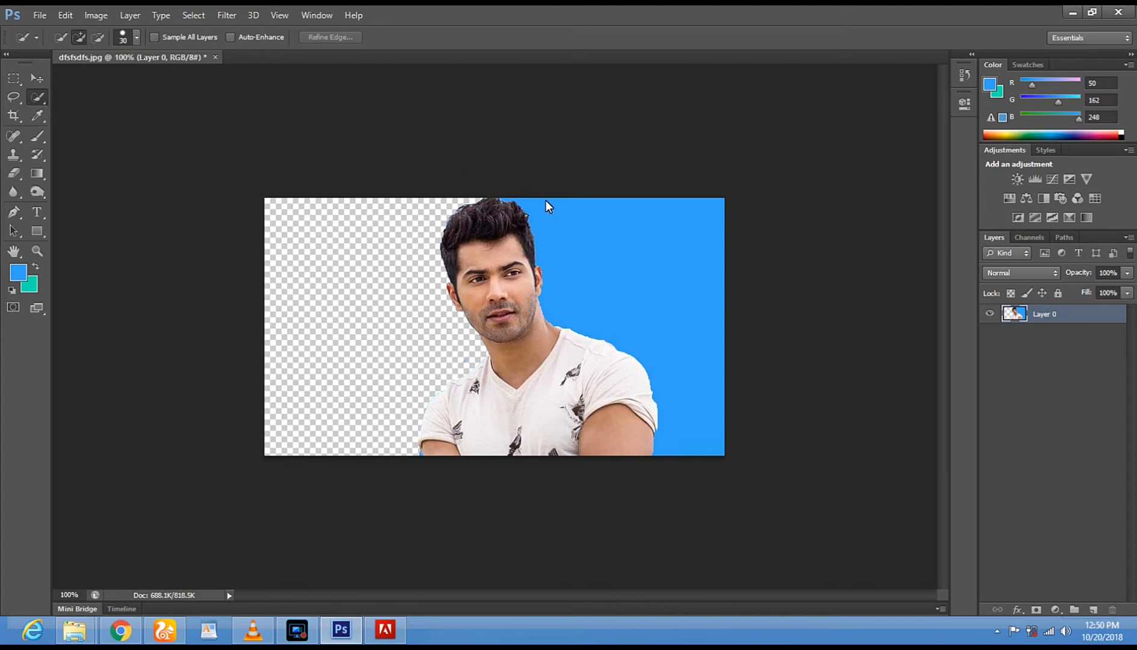
drag(553, 224, 569, 286)
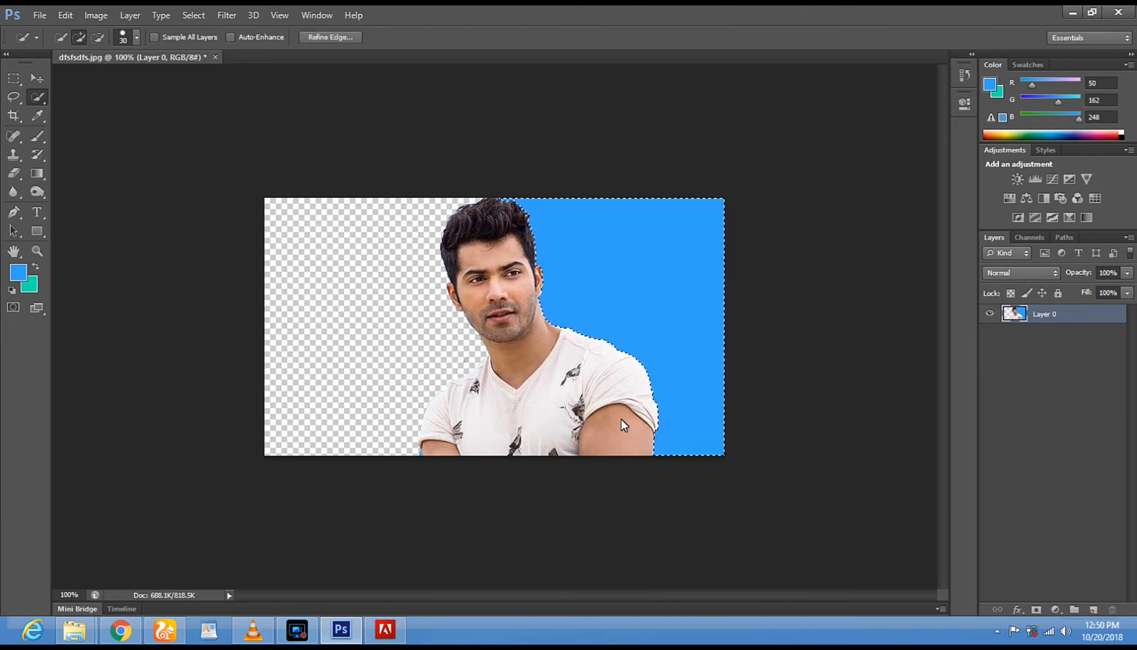
click(15, 173)
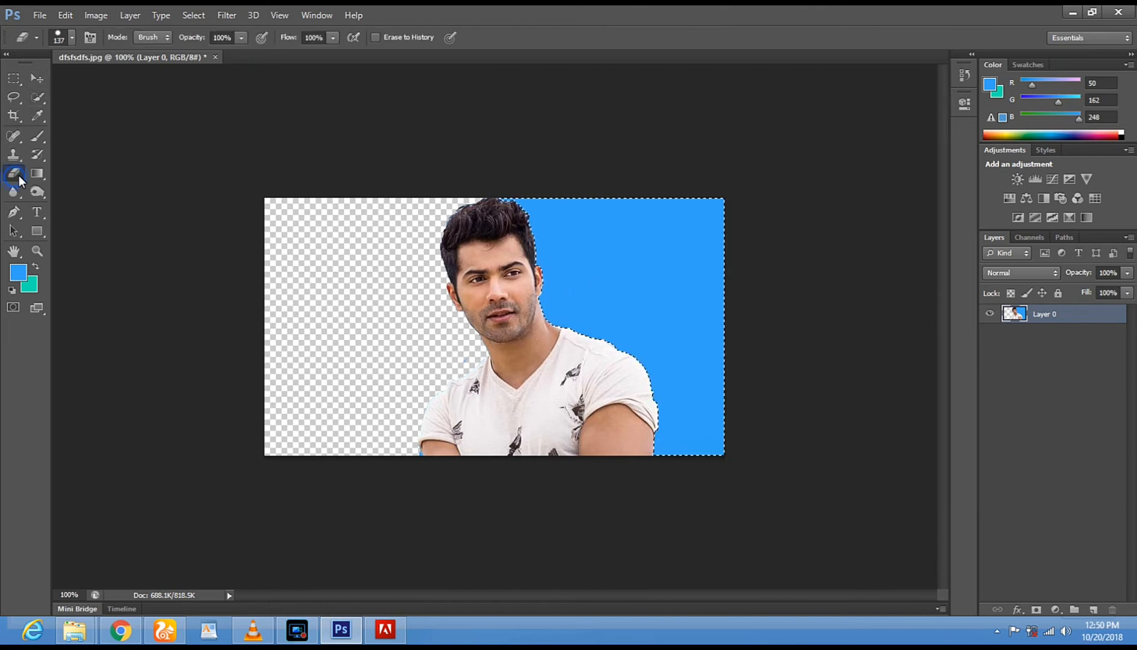
mouse_move(494, 208)
mouse_down()
mouse_move(608, 210)
mouse_move(542, 213)
mouse_move(597, 236)
mouse_move(558, 257)
mouse_move(574, 258)
mouse_move(545, 262)
mouse_move(596, 298)
mouse_move(587, 319)
mouse_move(599, 328)
mouse_move(656, 222)
mouse_move(671, 222)
mouse_move(636, 284)
mouse_move(677, 263)
mouse_move(681, 298)
mouse_move(659, 341)
mouse_move(700, 377)
mouse_move(697, 414)
mouse_move(798, 455)
mouse_up()
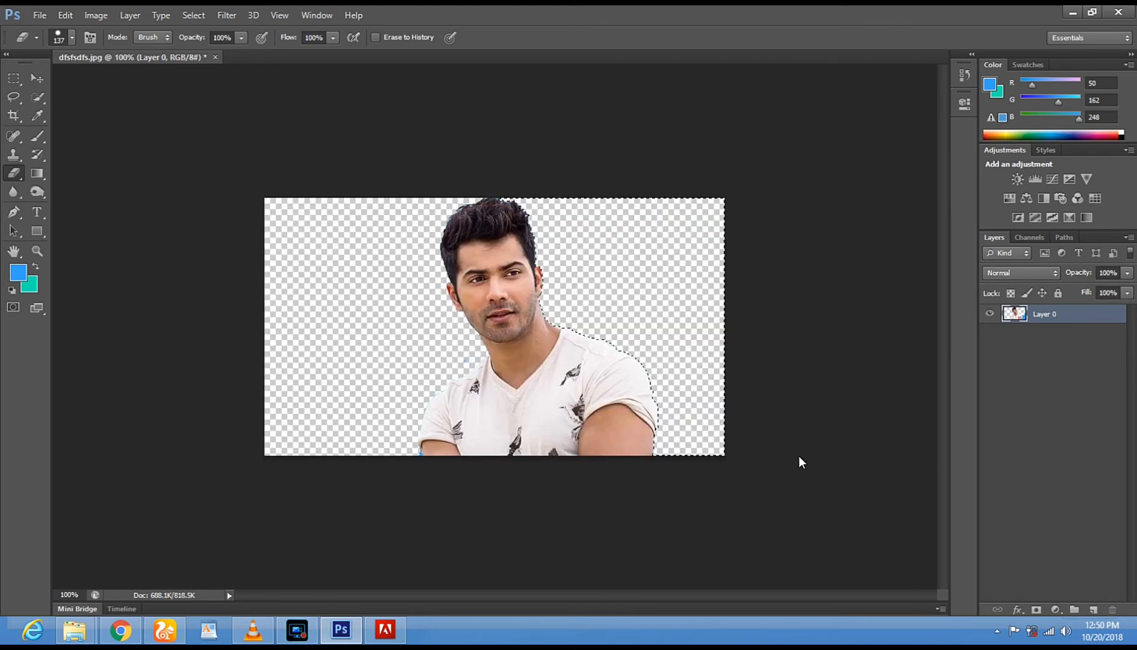
click(14, 96)
click(376, 392)
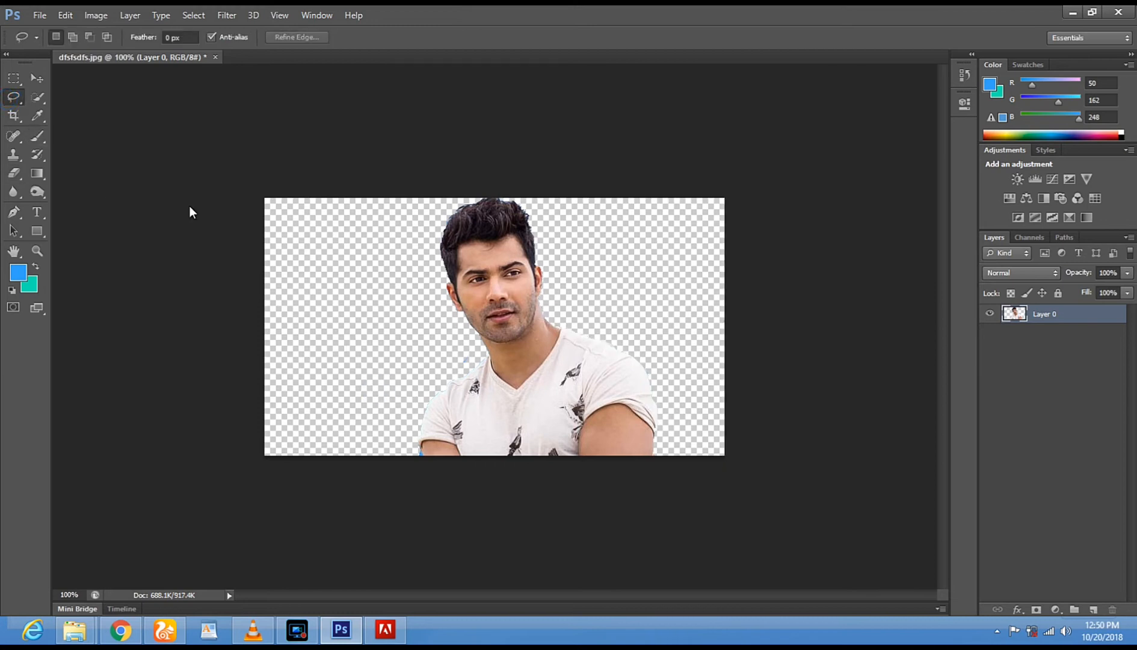
Open the forest picture awesome-garden-natural-image.jpg from the Desktop
click(37, 18)
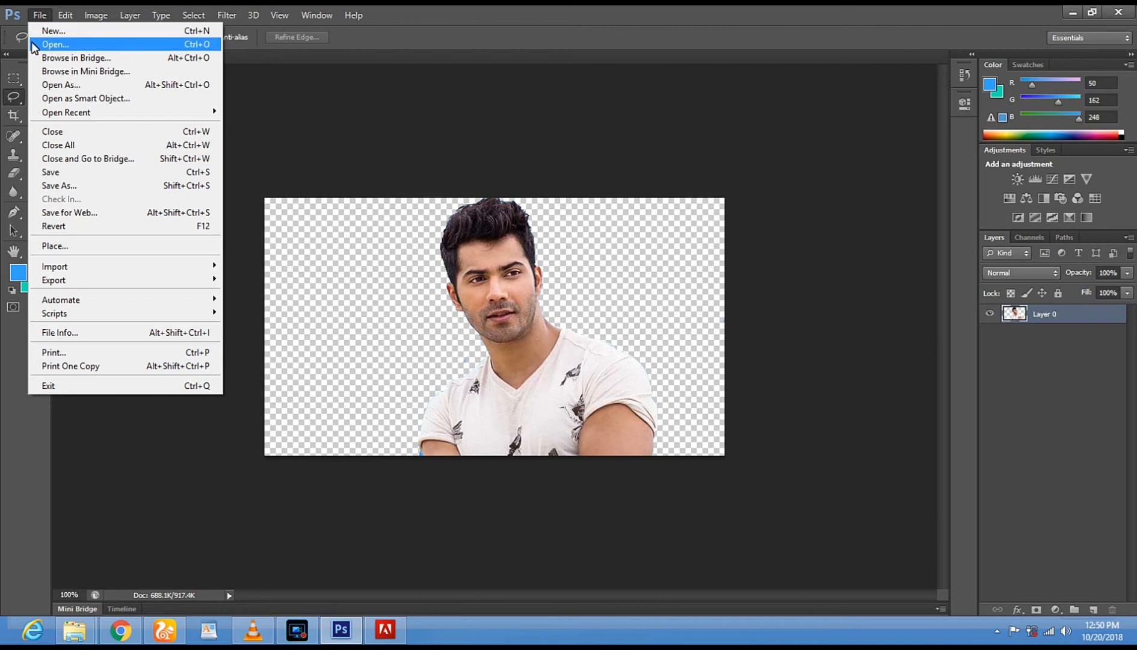
click(60, 47)
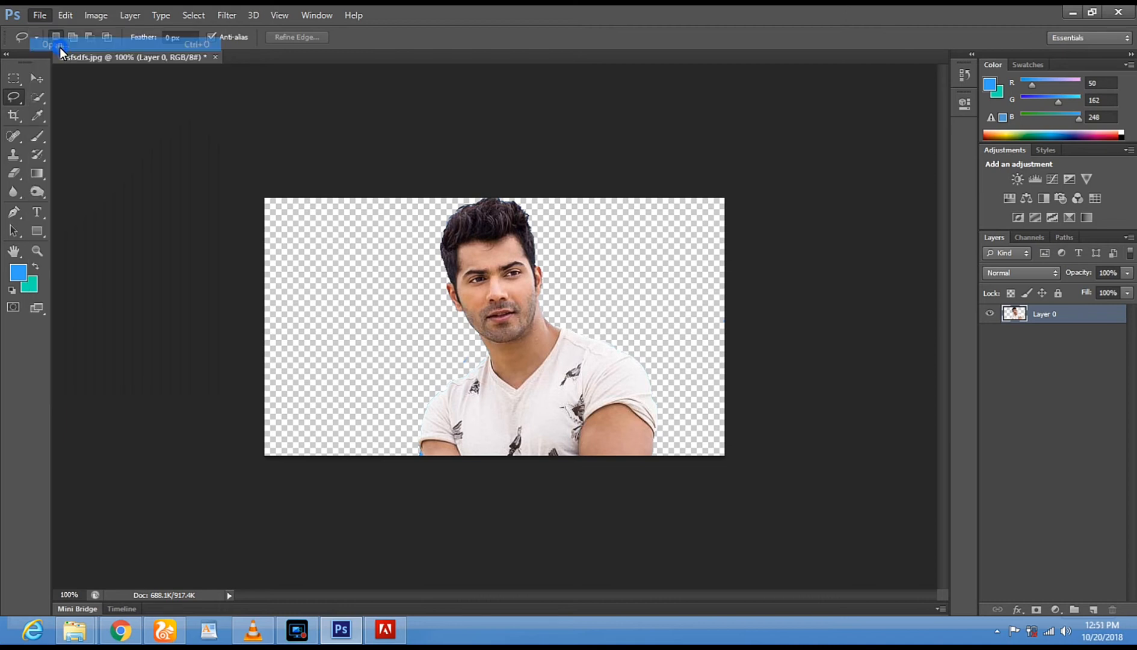
drag(751, 211, 771, 307)
double_click(516, 240)
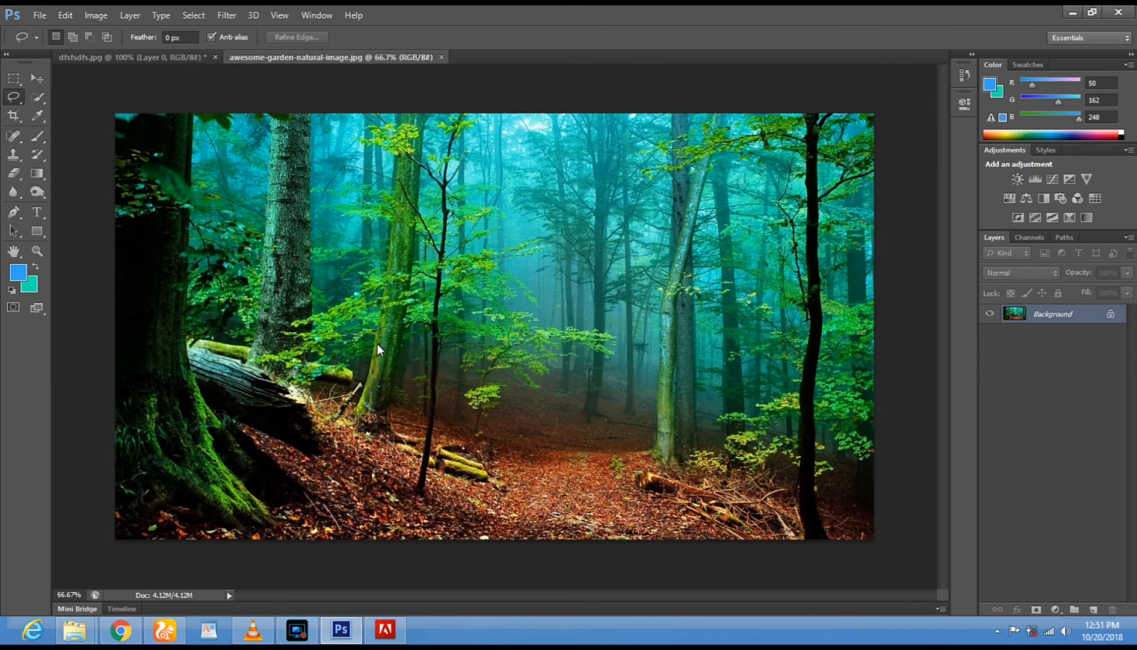
Select the entire forest picture with the Rectangular Marquee and move it into the dfsfsdfs.jpg document as a new layer
click(13, 77)
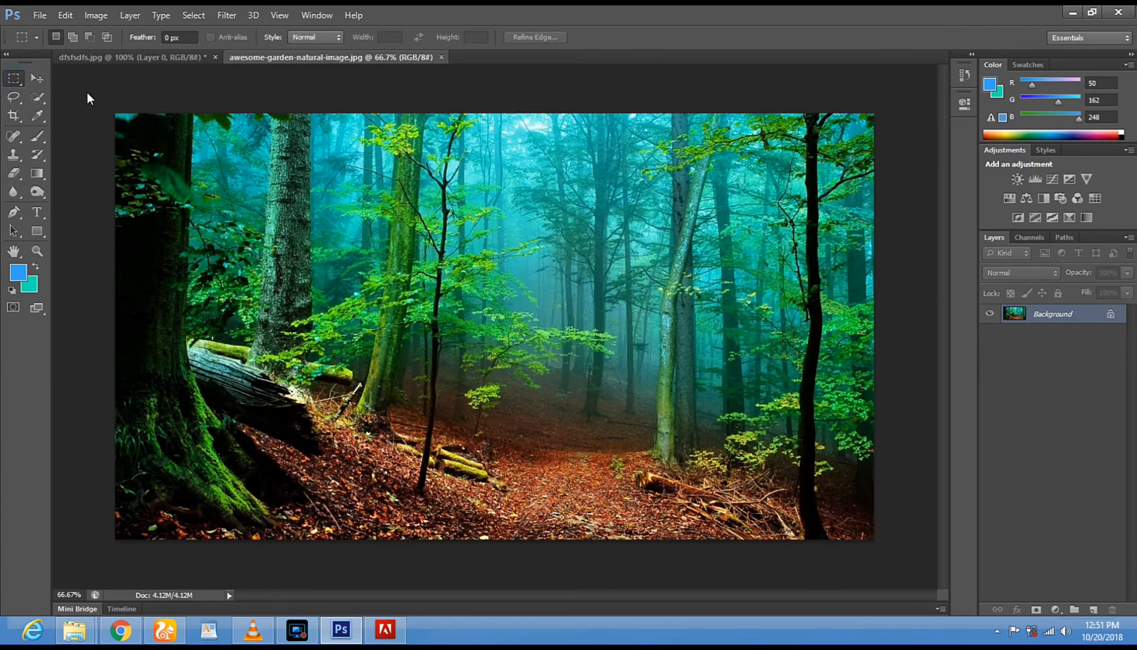
drag(108, 108, 202, 175)
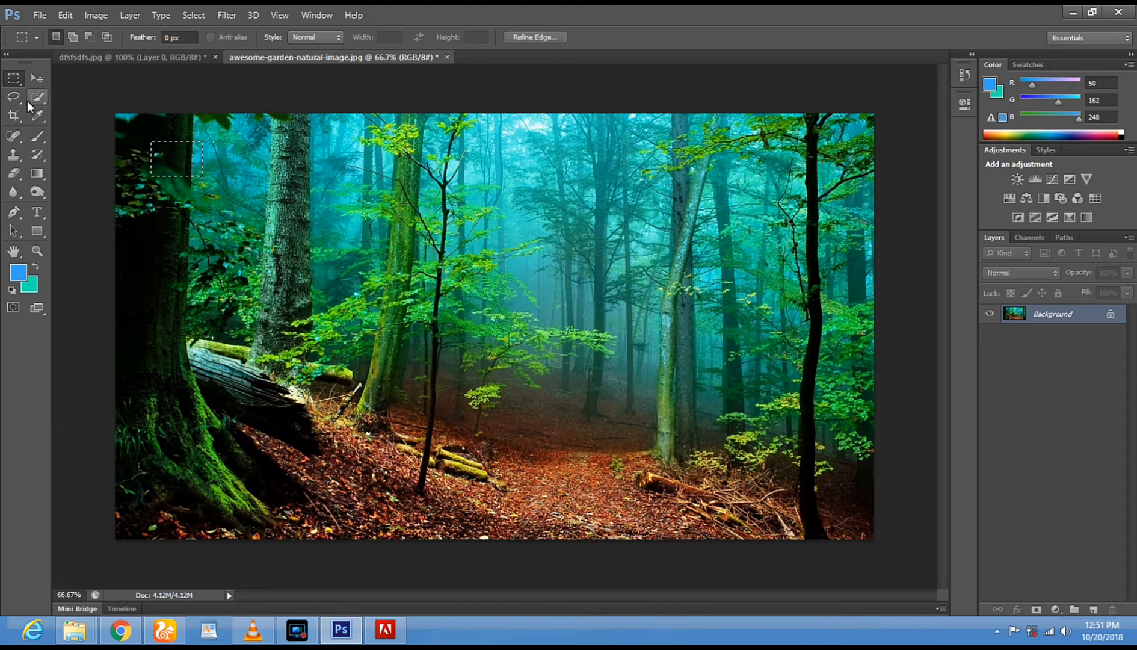
drag(115, 114, 885, 544)
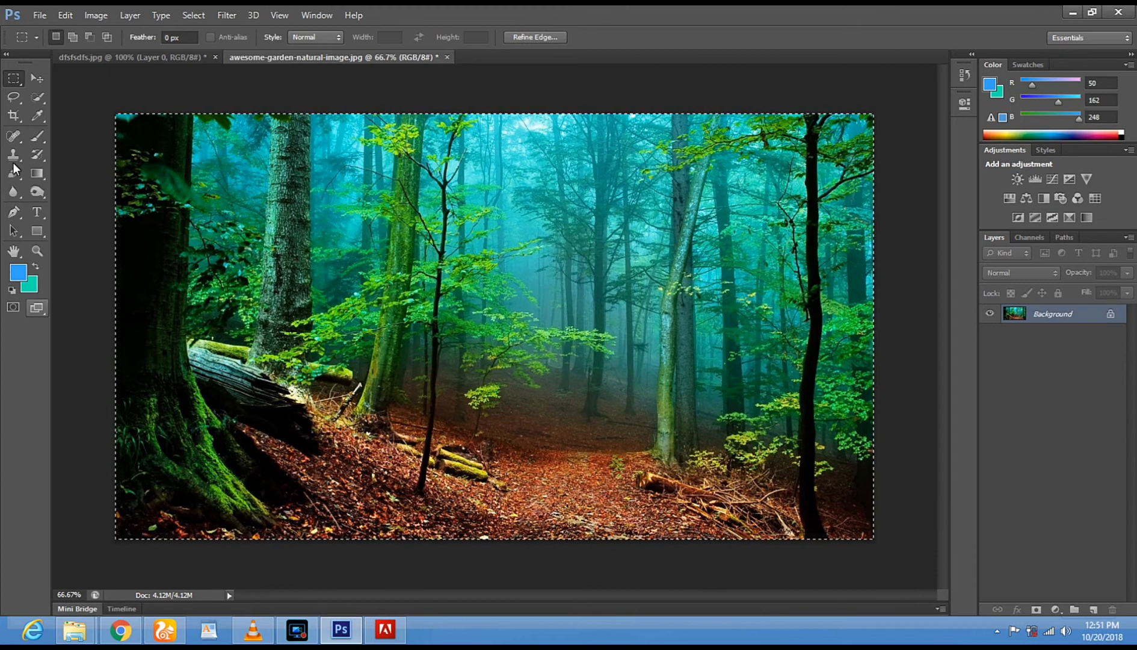
click(37, 81)
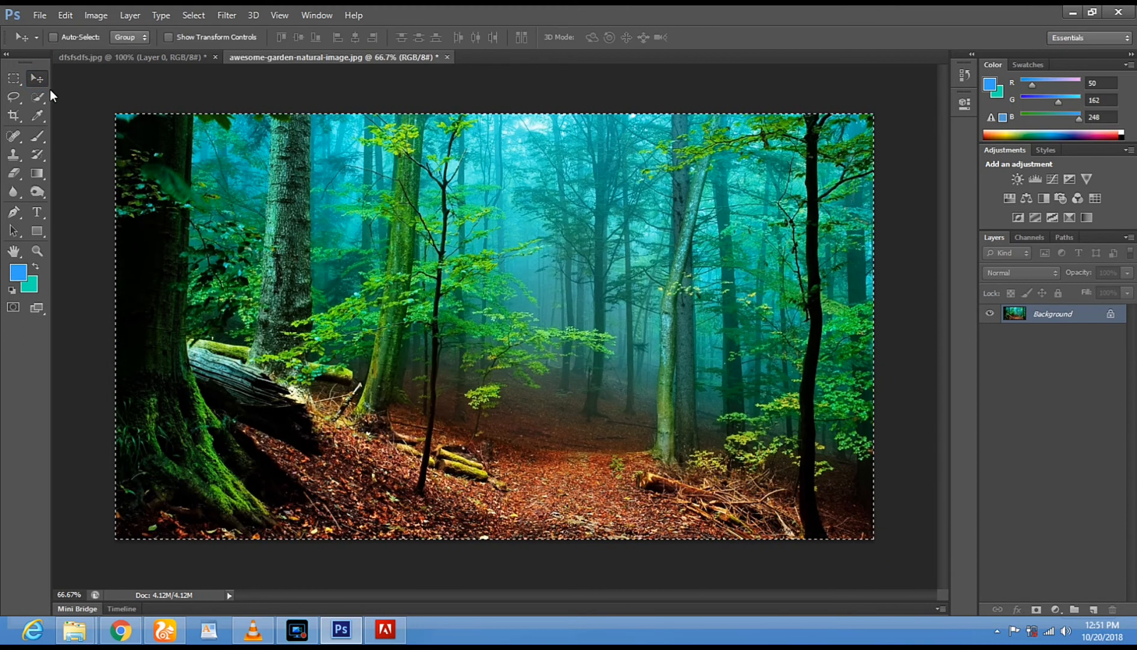
drag(364, 270, 386, 316)
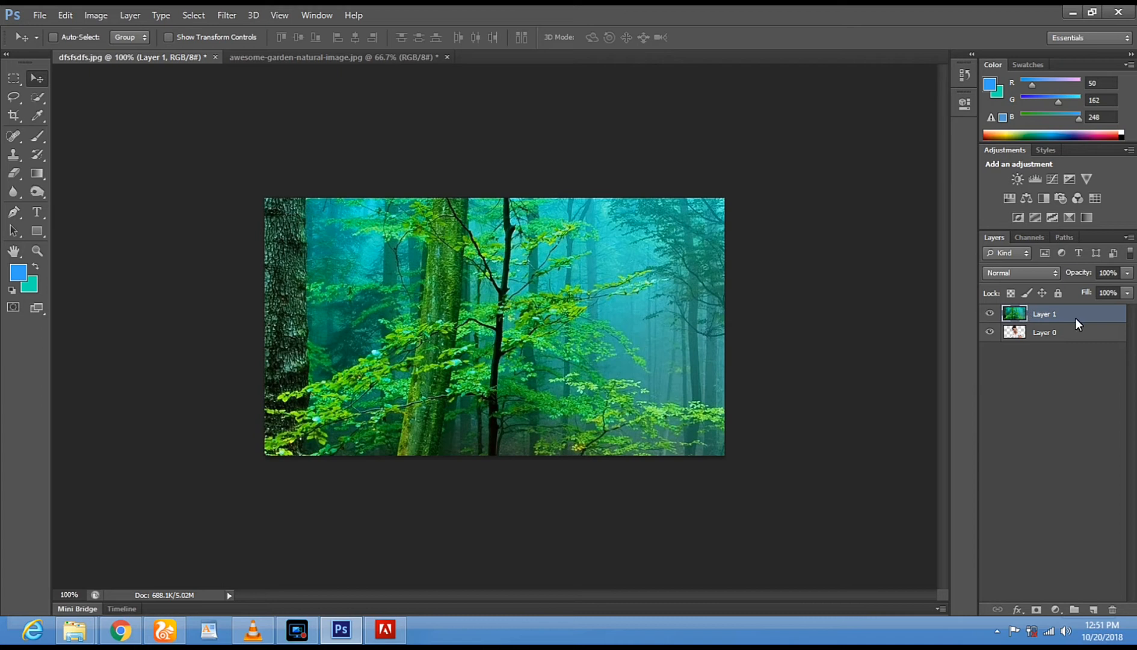
Place the forest layer beneath the man's layer and reposition it using the transform controls so it fills the canvas behind him
drag(1056, 311, 1056, 337)
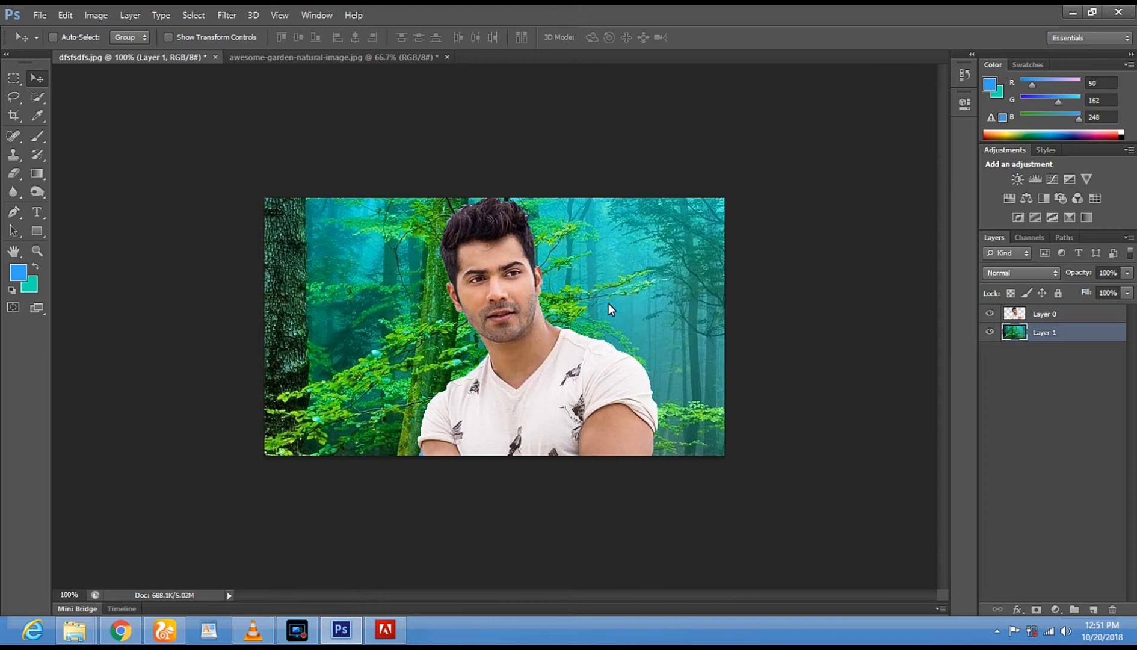
click(1045, 319)
click(1035, 334)
click(169, 38)
click(583, 80)
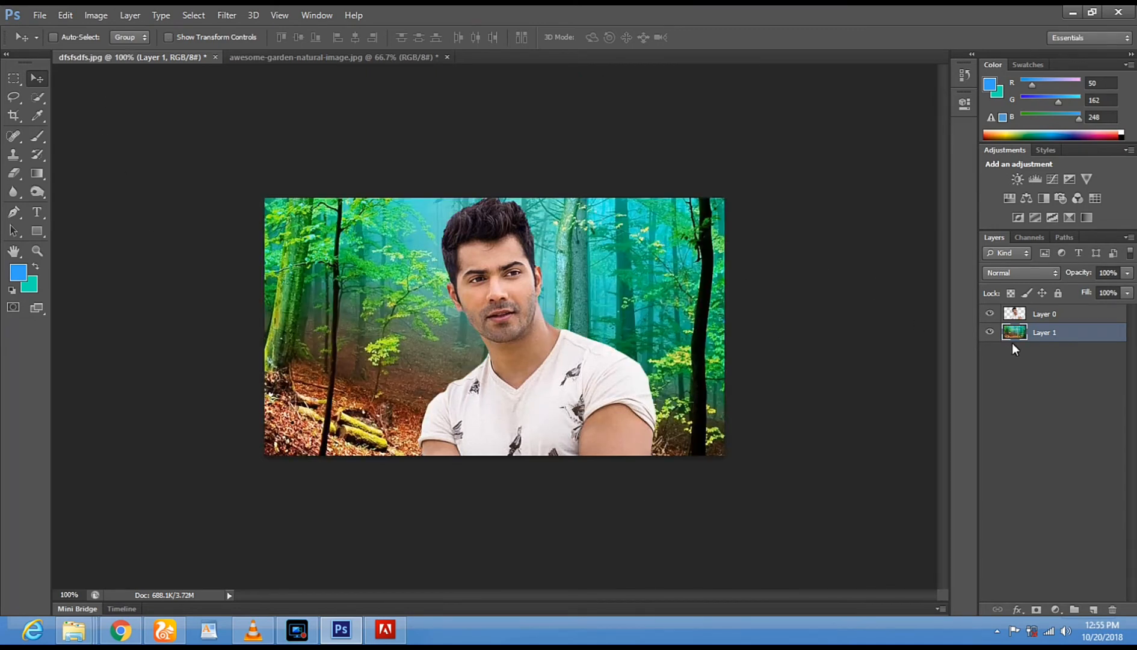
Apply Hue/Saturation to the forest layer with a hue of -54 and slightly reduced saturation
click(111, 19)
mouse_move(116, 49)
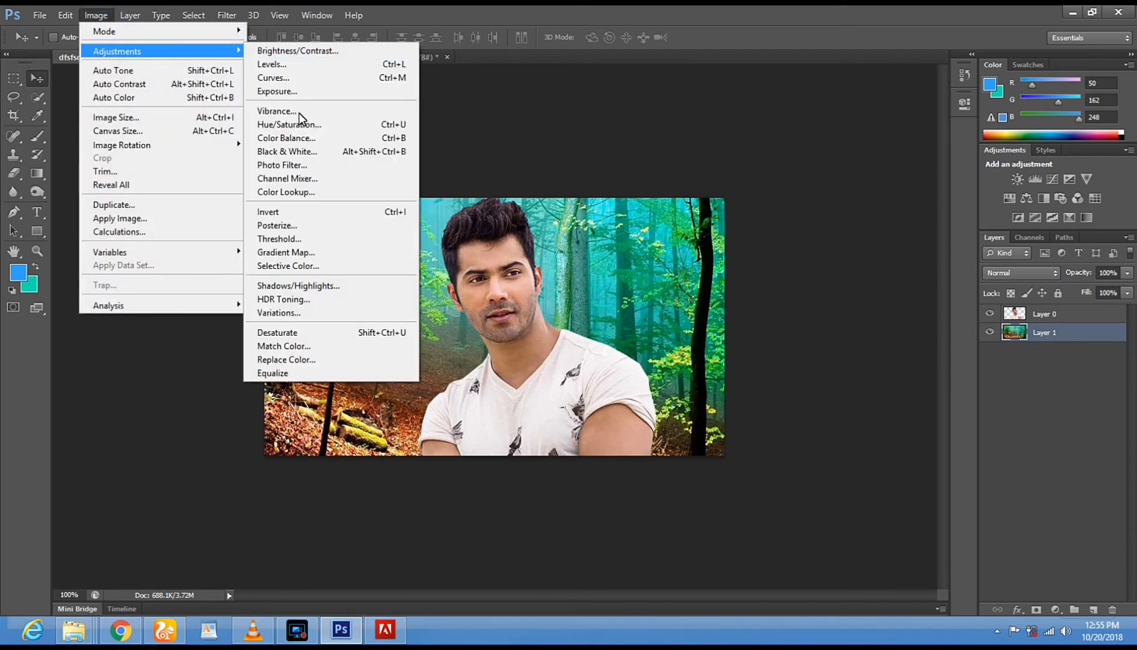
click(303, 123)
drag(841, 208, 820, 214)
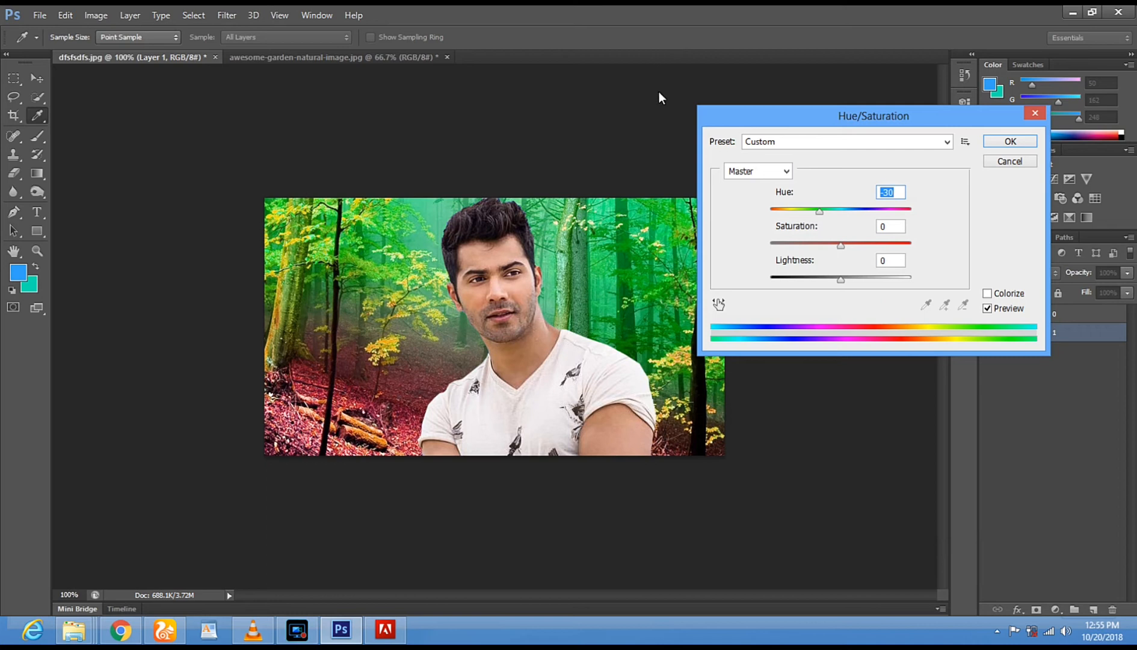
drag(819, 212, 774, 216)
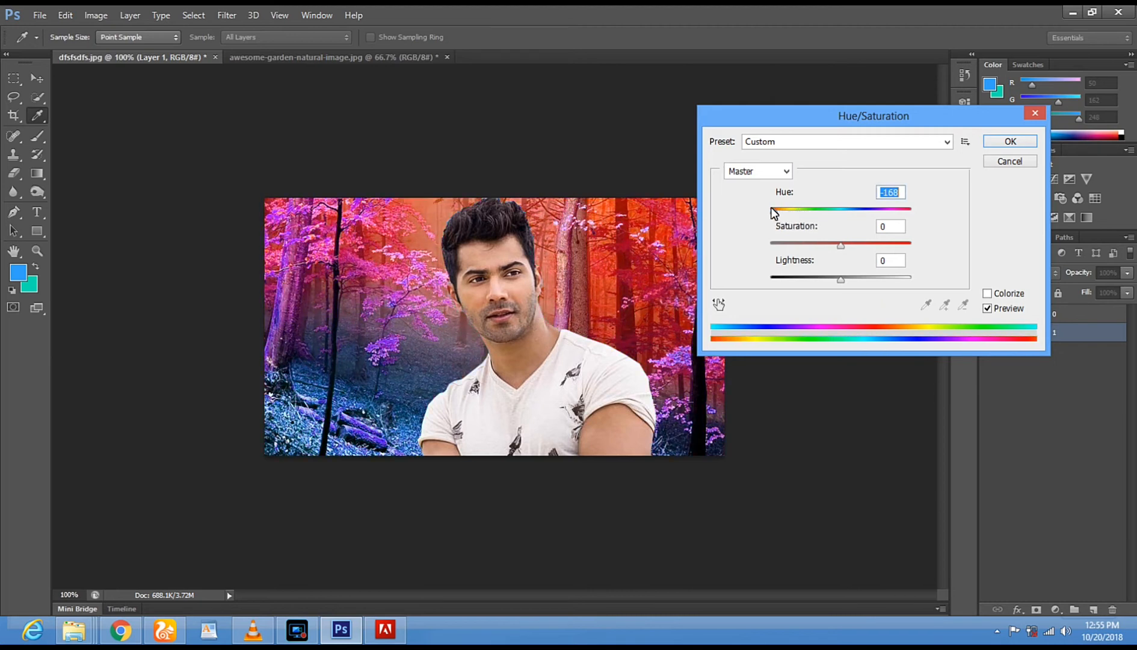
drag(771, 212, 807, 214)
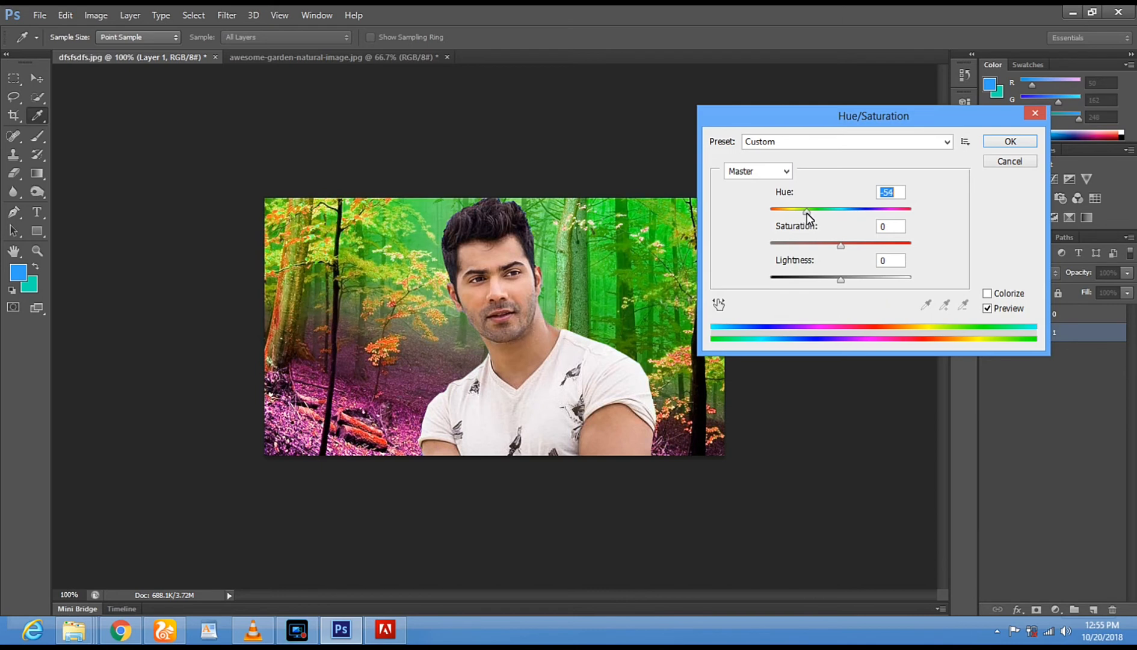
drag(847, 114, 926, 92)
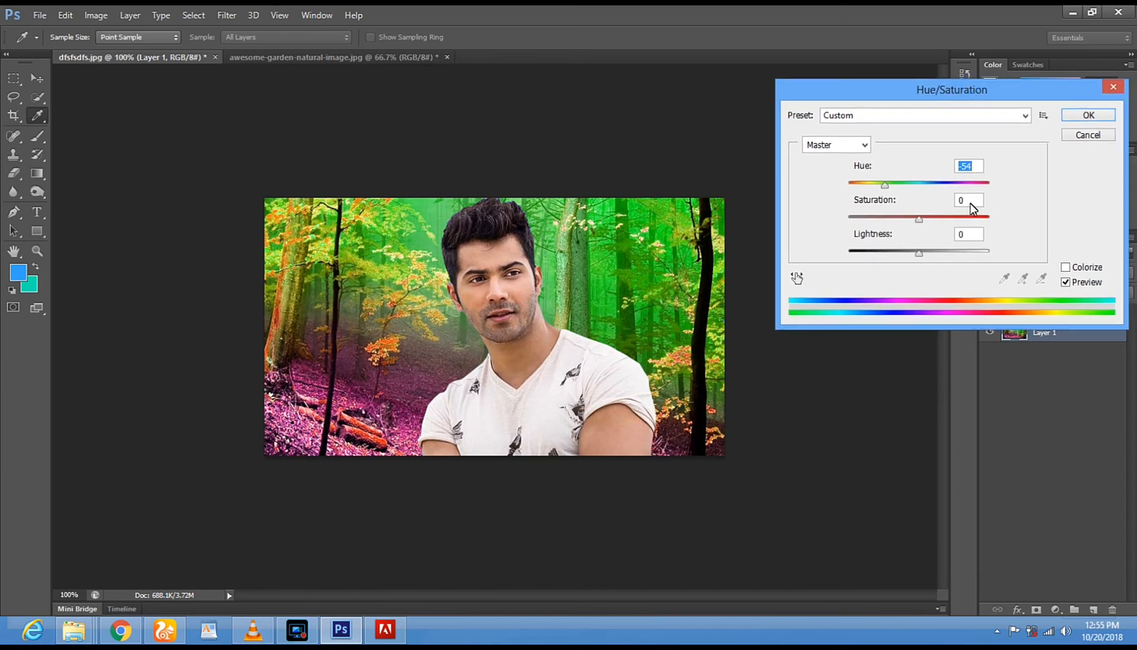
mouse_move(919, 219)
mouse_down()
mouse_move(954, 220)
mouse_move(914, 224)
mouse_up()
click(1088, 116)
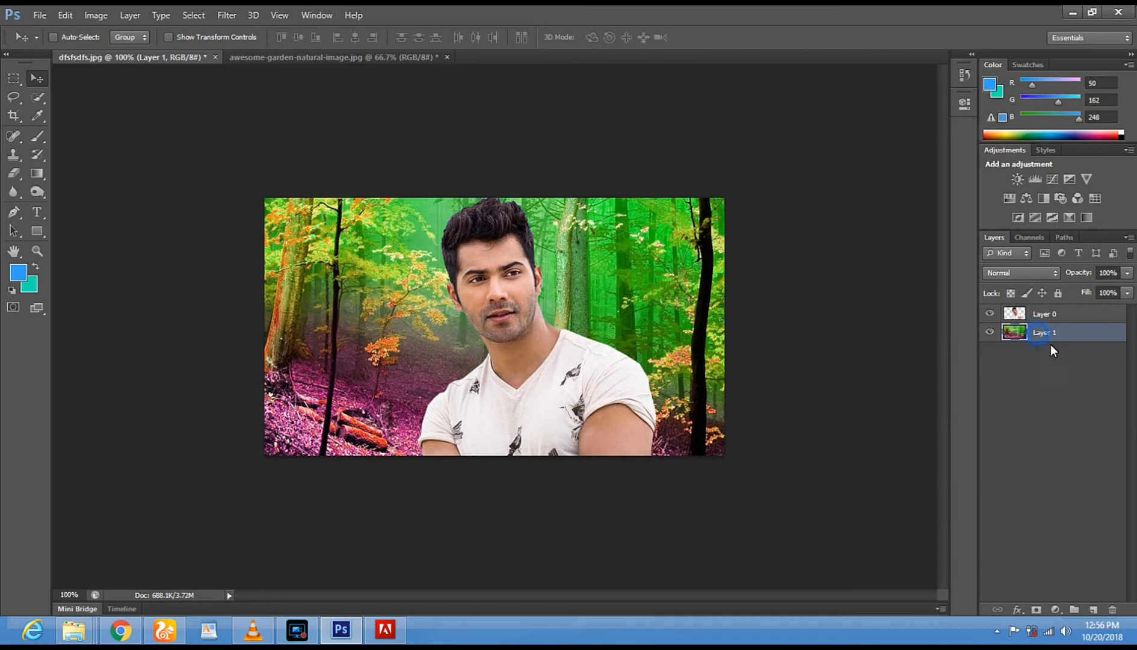
Apply Levels to the forest layer with output black at 14, lighter midtones, raised input shadows and slightly lowered input highlights
click(97, 15)
mouse_move(96, 50)
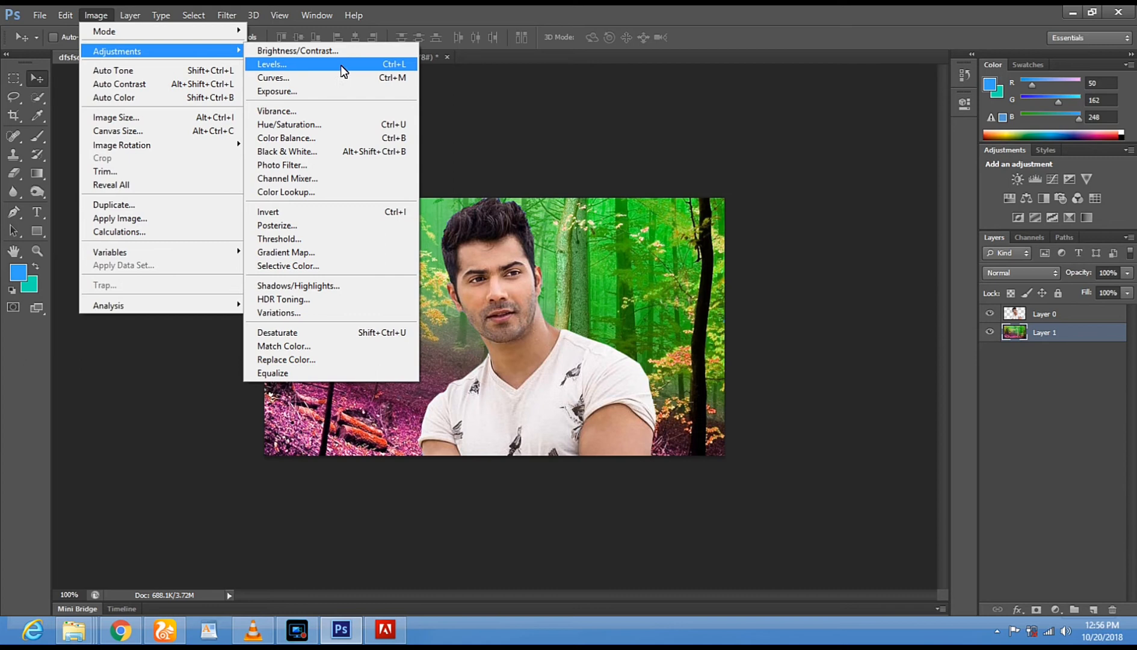
click(341, 65)
drag(592, 132, 908, 106)
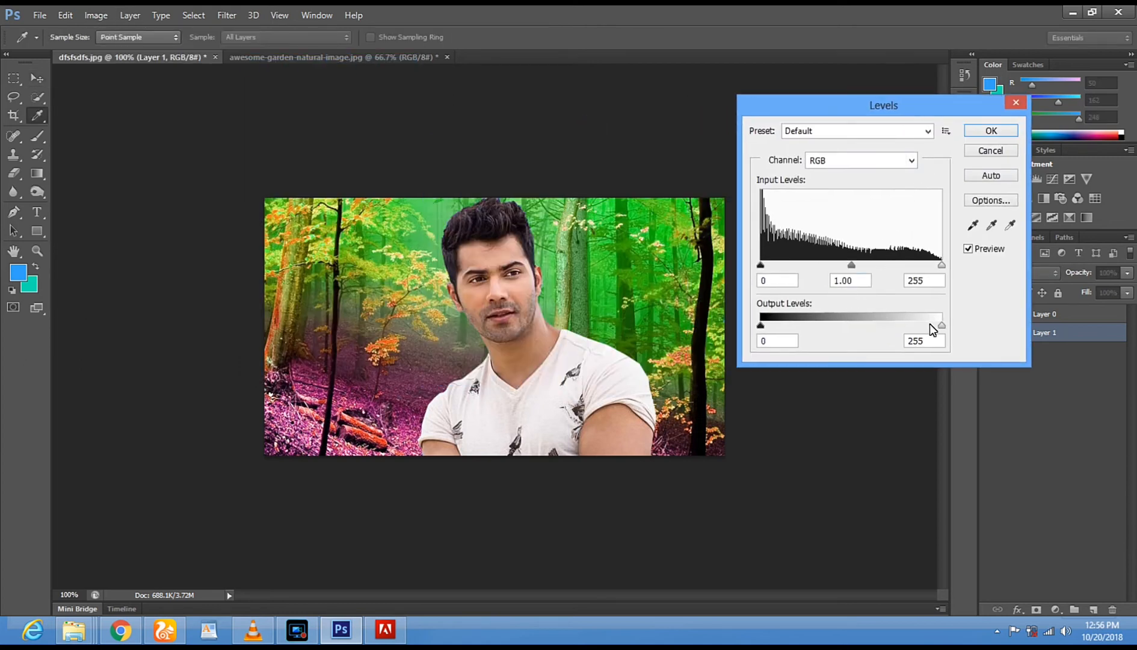
drag(761, 326, 770, 325)
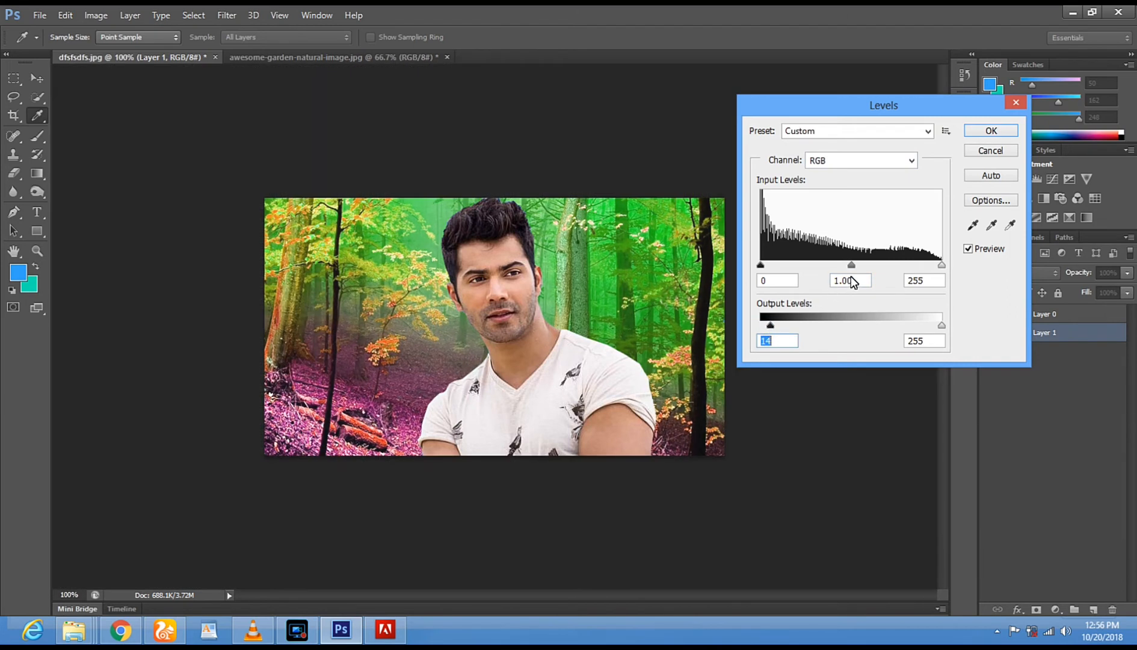
drag(850, 265, 840, 266)
drag(760, 265, 776, 268)
drag(941, 267, 936, 272)
drag(776, 269, 784, 265)
click(987, 135)
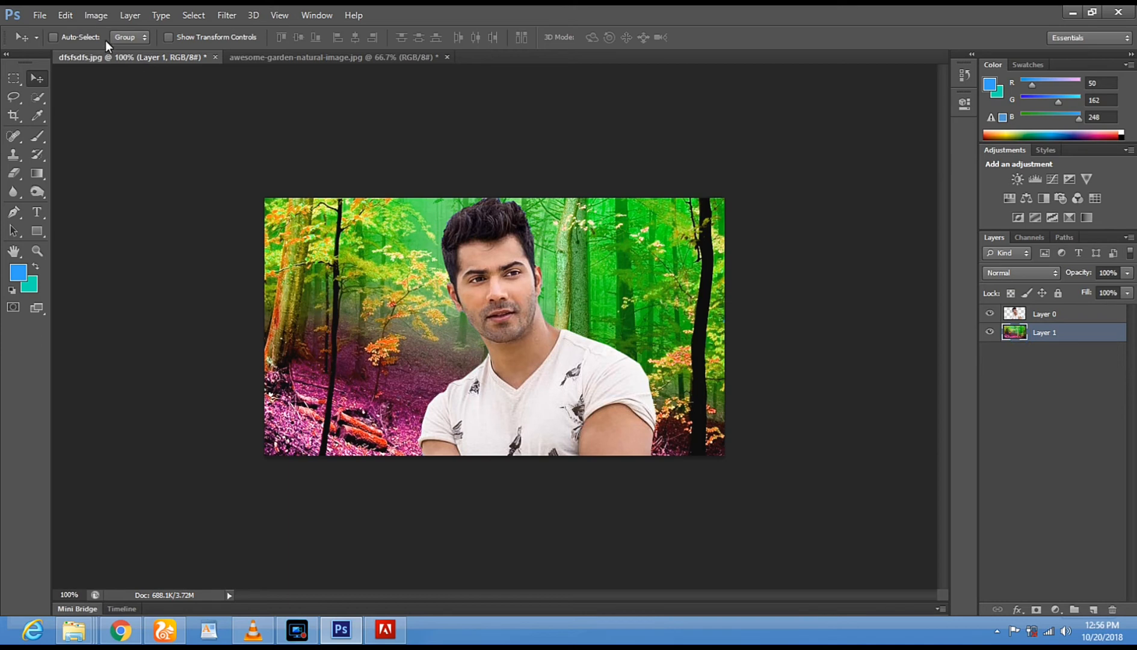
Try a Black & White conversion on the forest layer with reds and yellows at 152%, varying the greens, cyans and blues
click(38, 252)
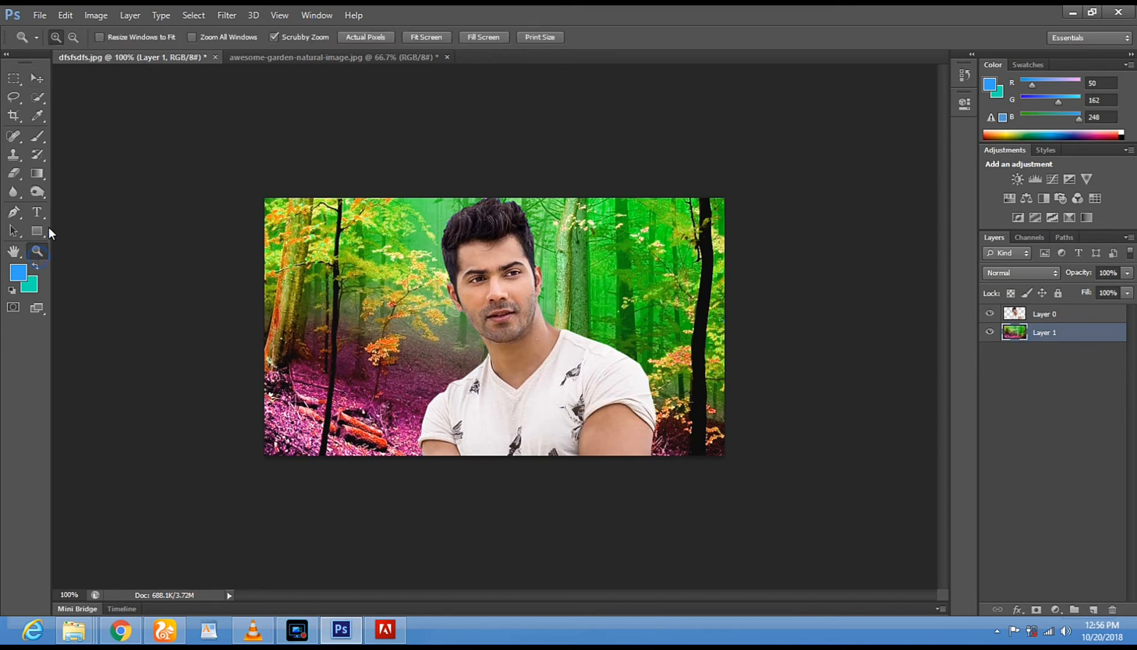
click(106, 21)
click(106, 21)
click(106, 21)
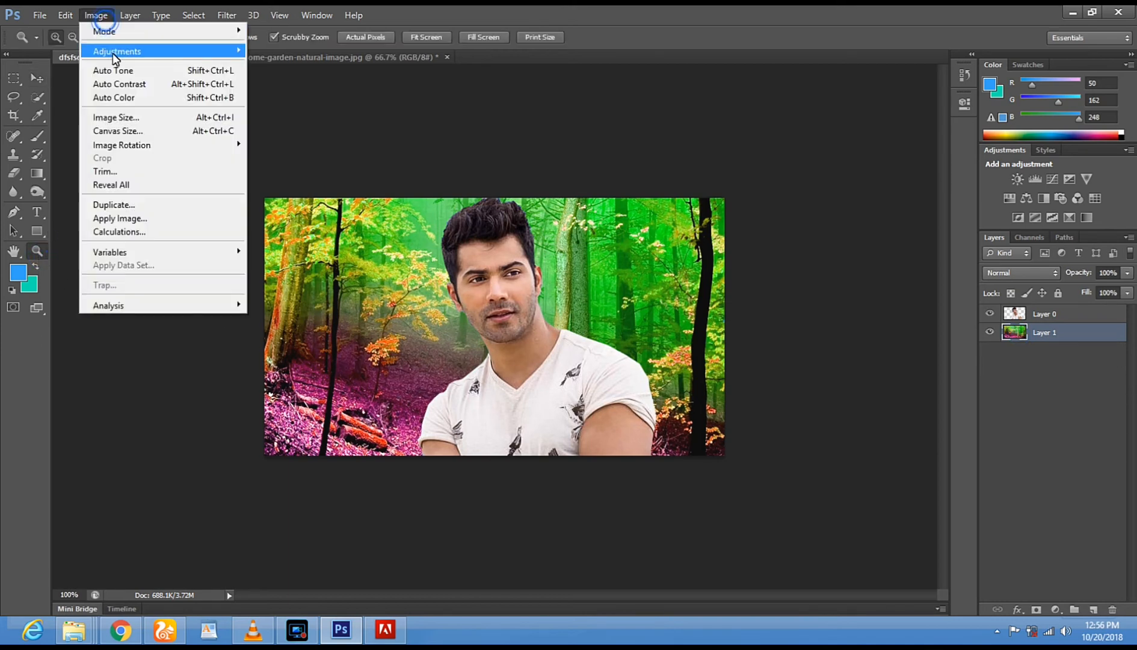
mouse_move(120, 57)
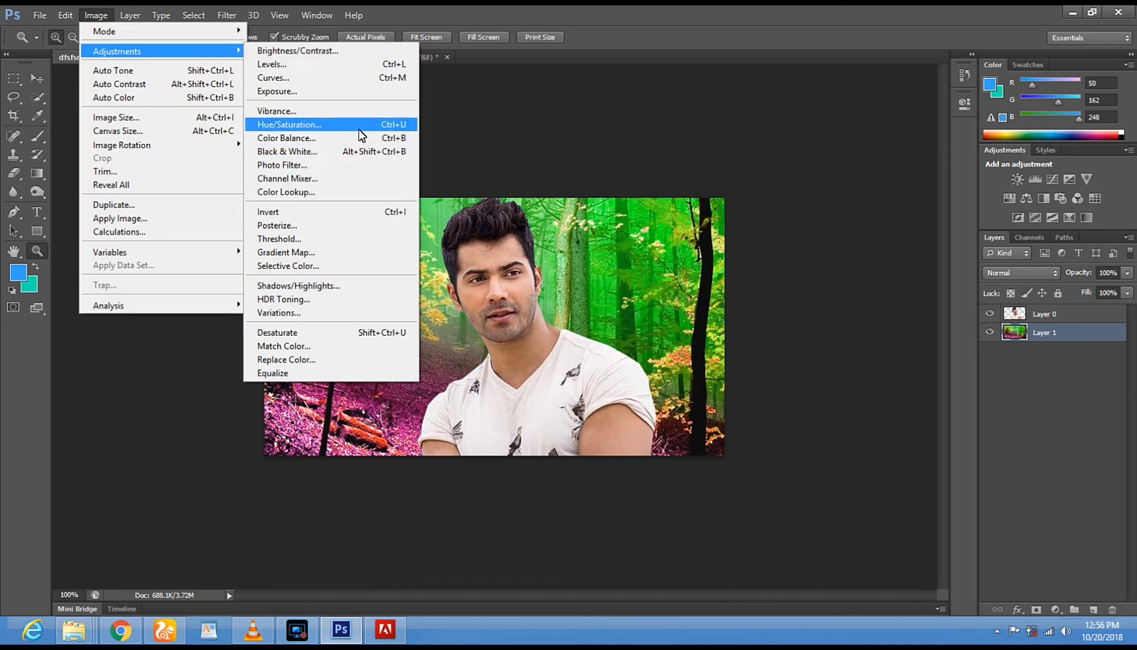
click(365, 151)
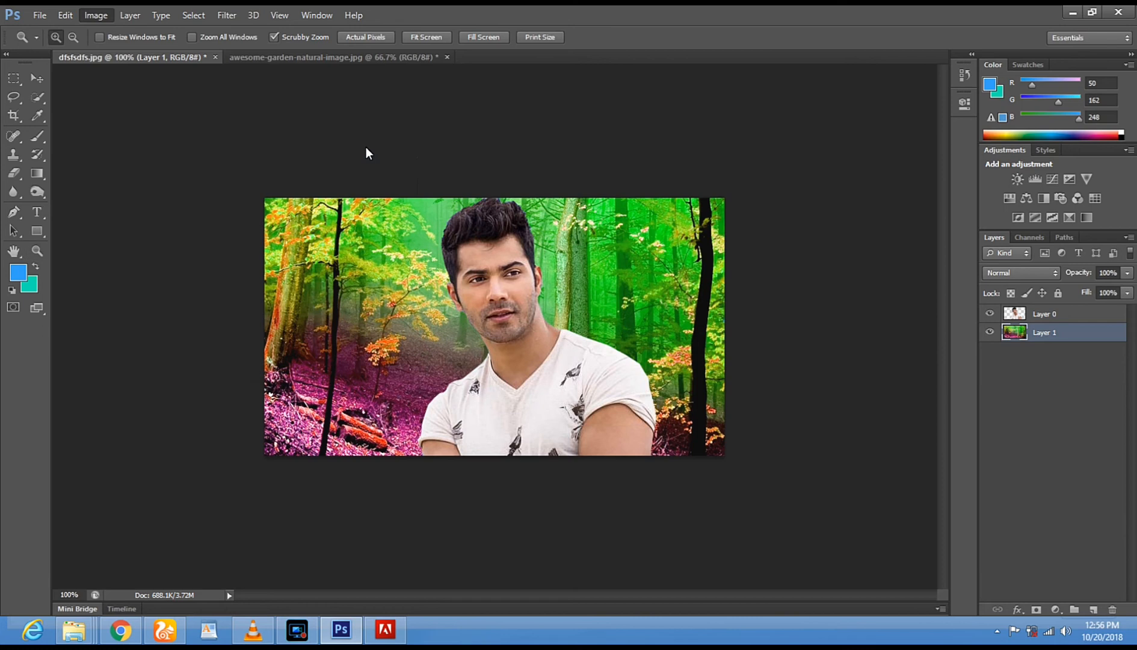
drag(642, 104, 802, 119)
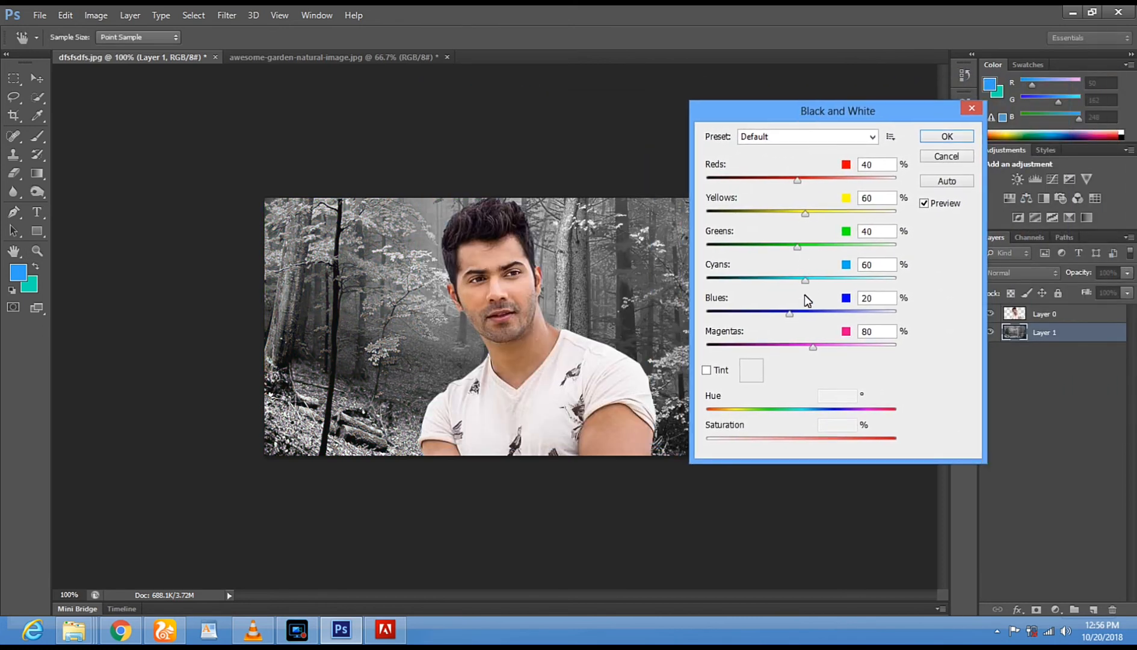
drag(797, 180, 840, 213)
drag(798, 246, 877, 247)
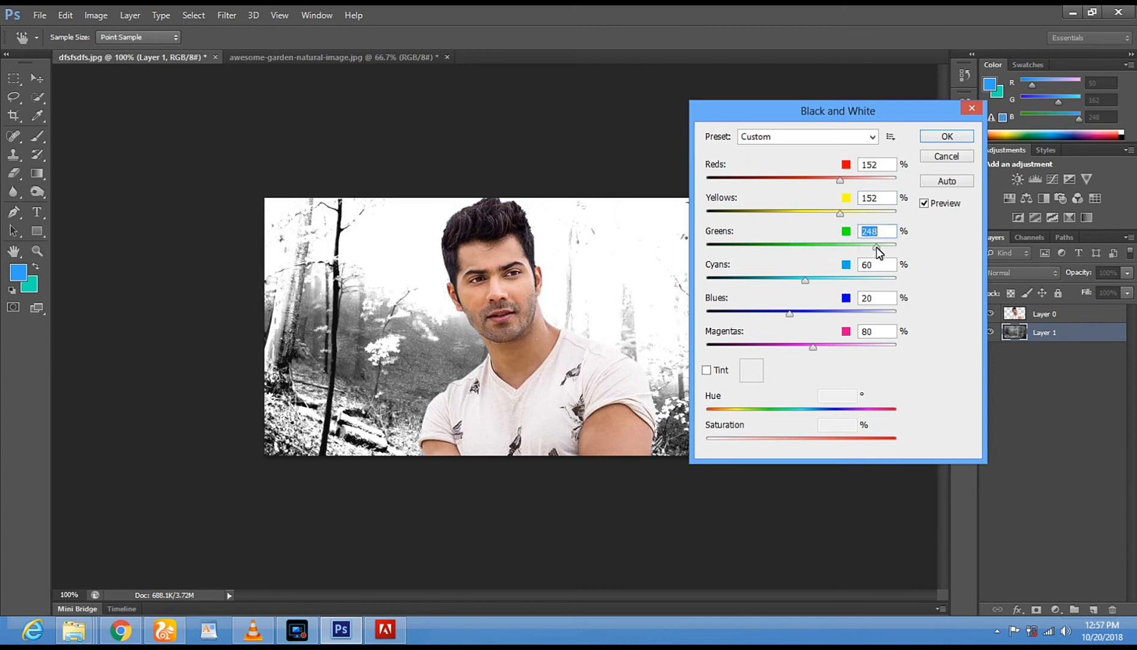
drag(877, 247, 800, 280)
click(776, 319)
click(738, 315)
drag(735, 316, 816, 315)
click(937, 158)
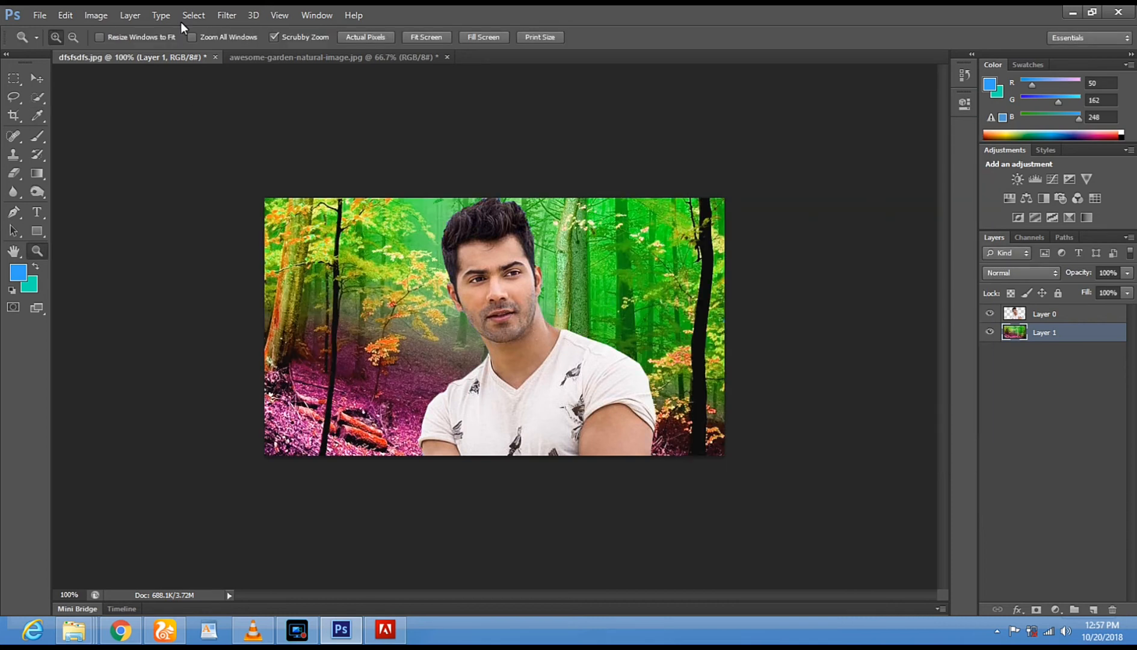
click(99, 17)
mouse_move(109, 53)
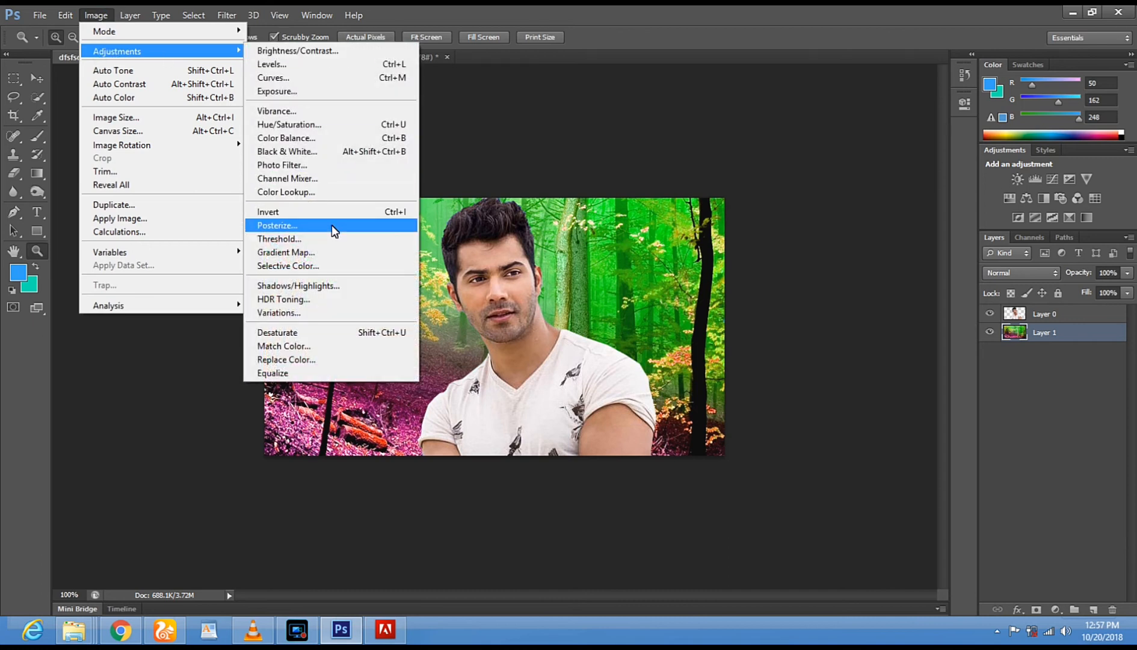
click(350, 190)
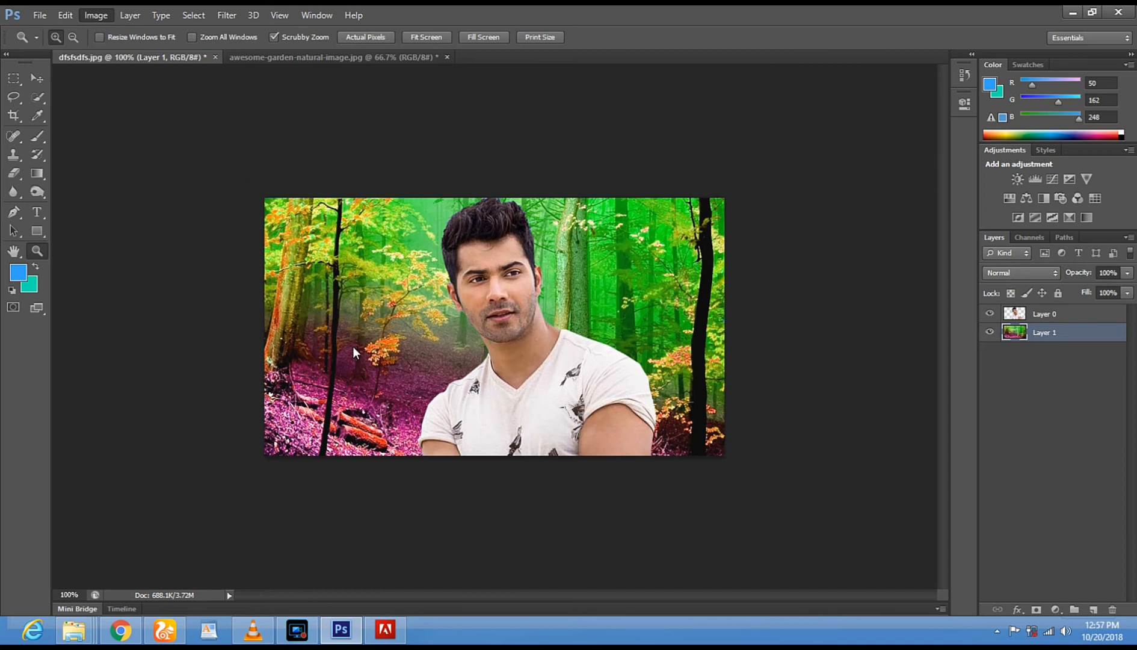
right_click(311, 269)
click(576, 155)
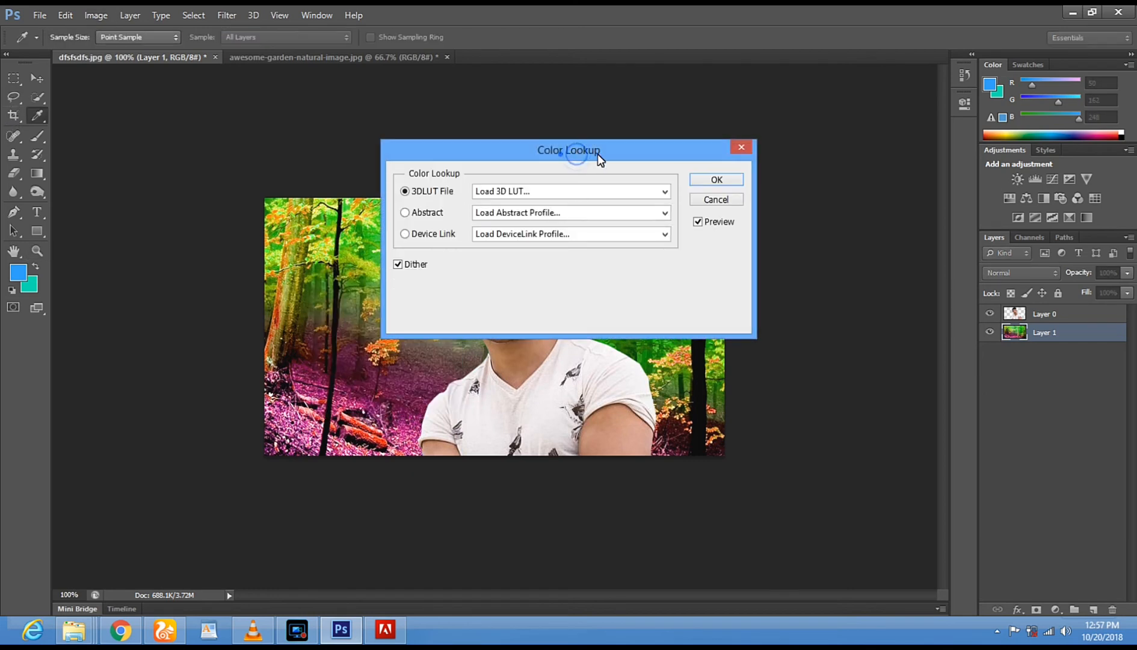
drag(576, 153, 828, 146)
click(966, 173)
key(z)
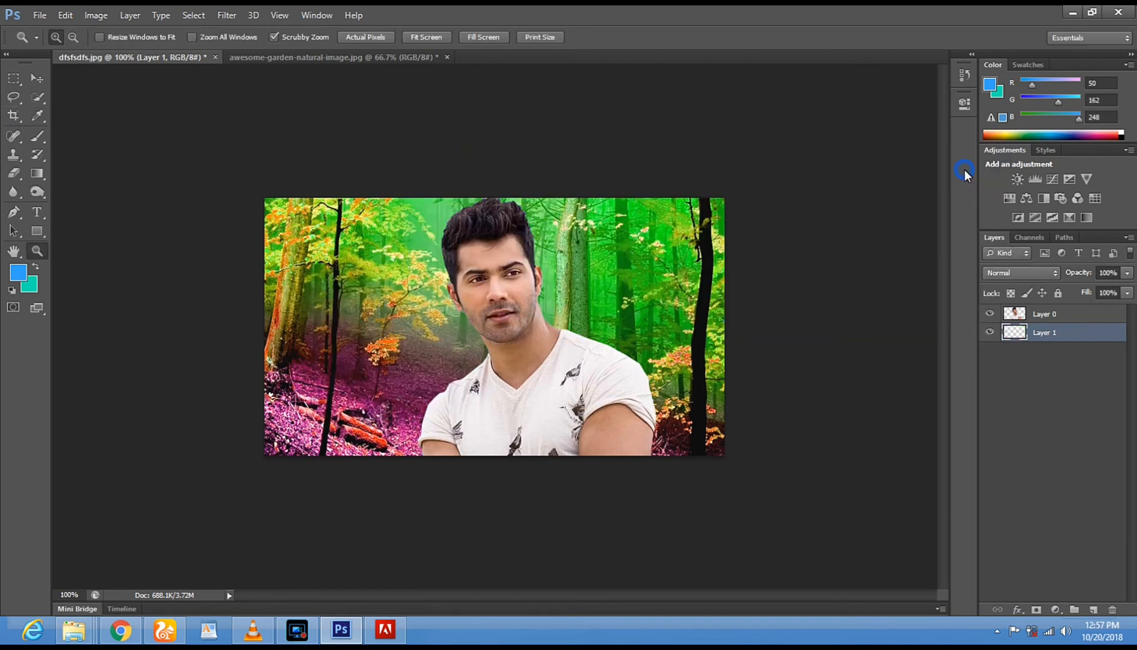
click(91, 16)
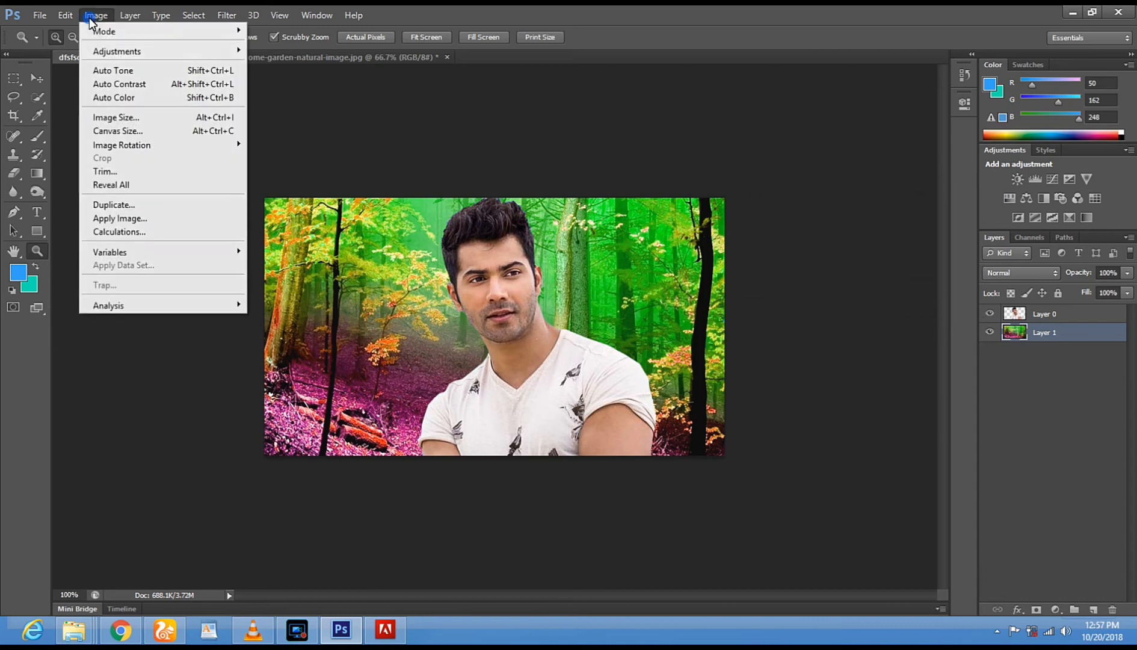
mouse_move(119, 49)
click(1046, 332)
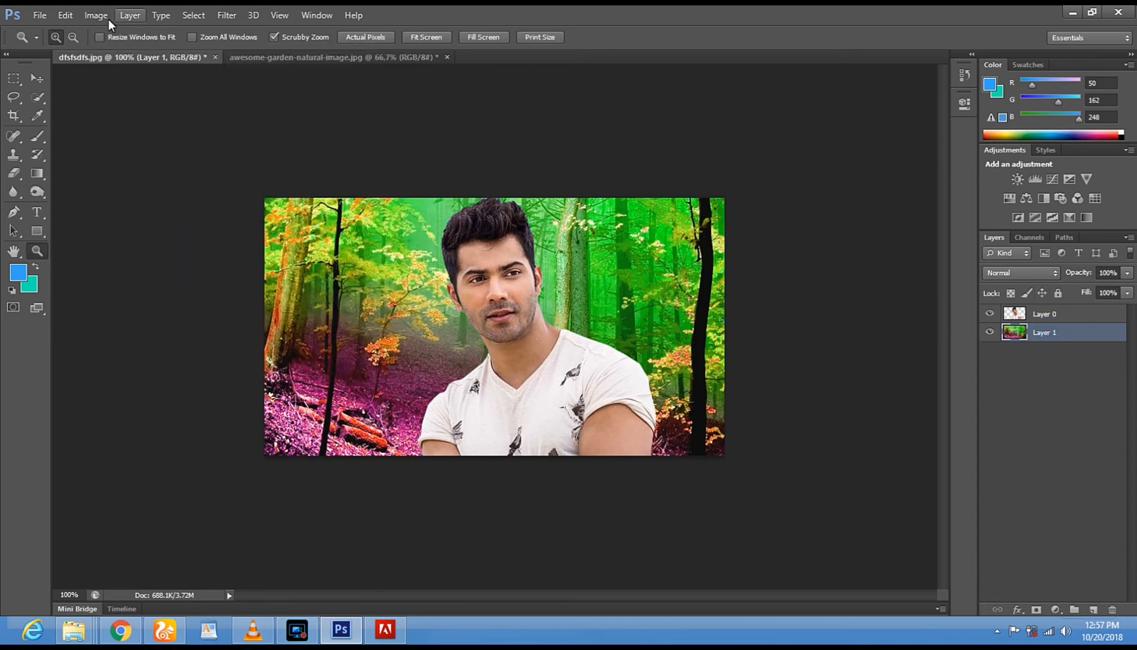
Make the man's layer, Layer 0, active and choose the Smudge tool for working on his hair
click(1039, 317)
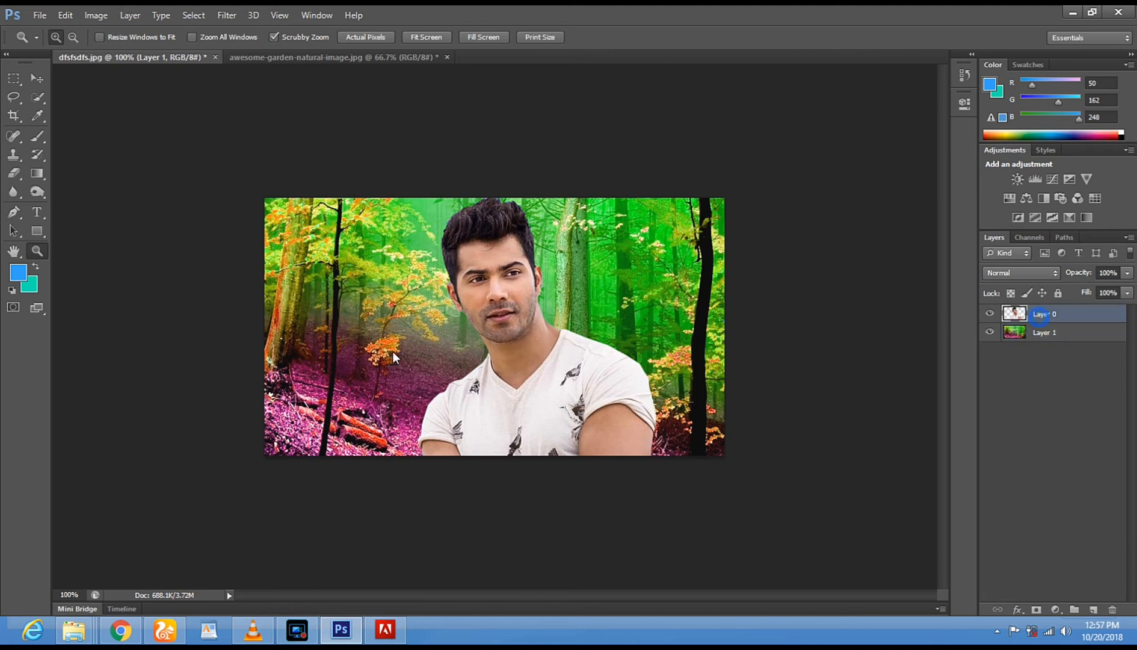
click(494, 289)
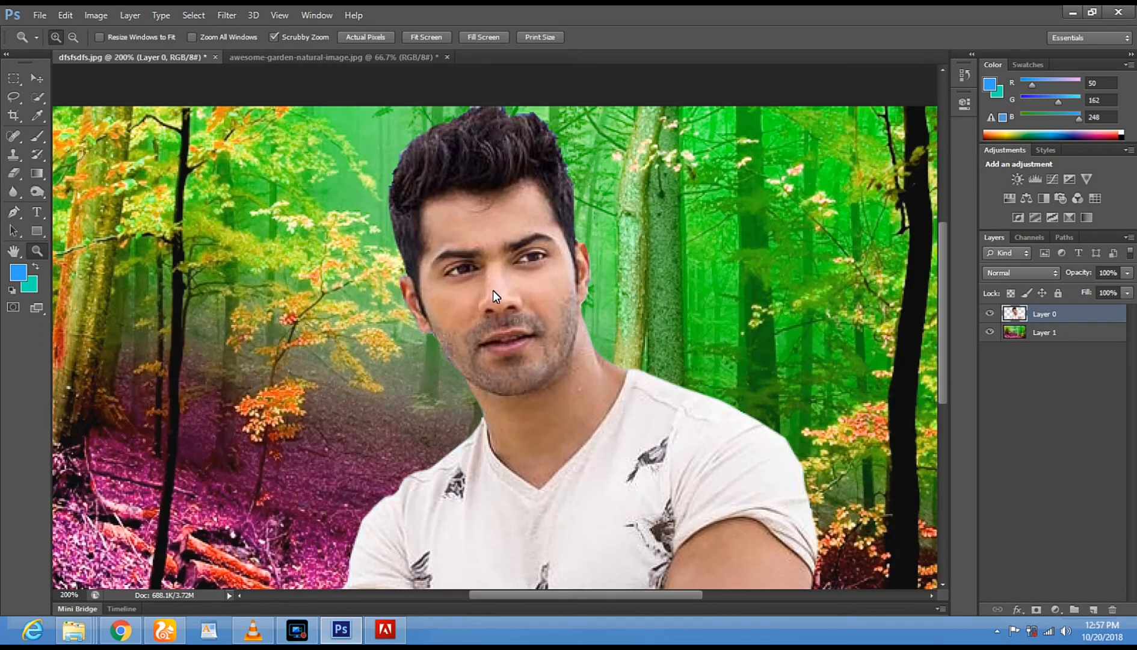
click(14, 195)
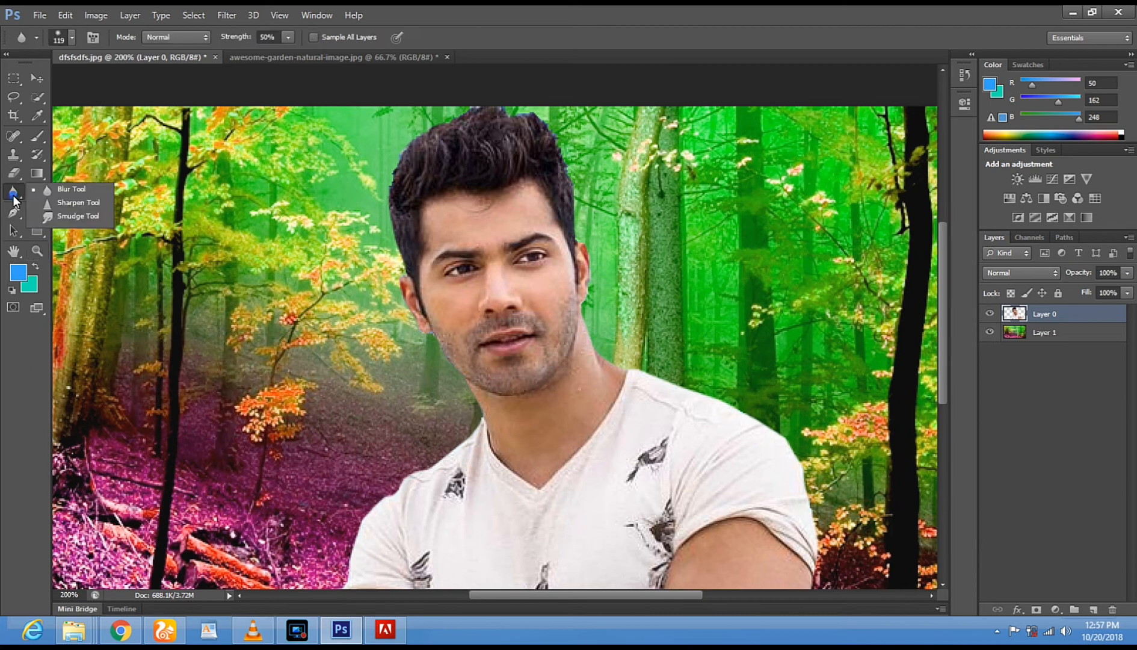
click(46, 216)
Try smudging the left edge of the man's hair with a 59 px brush, and undo the strokes
right_click(488, 206)
drag(556, 242, 546, 239)
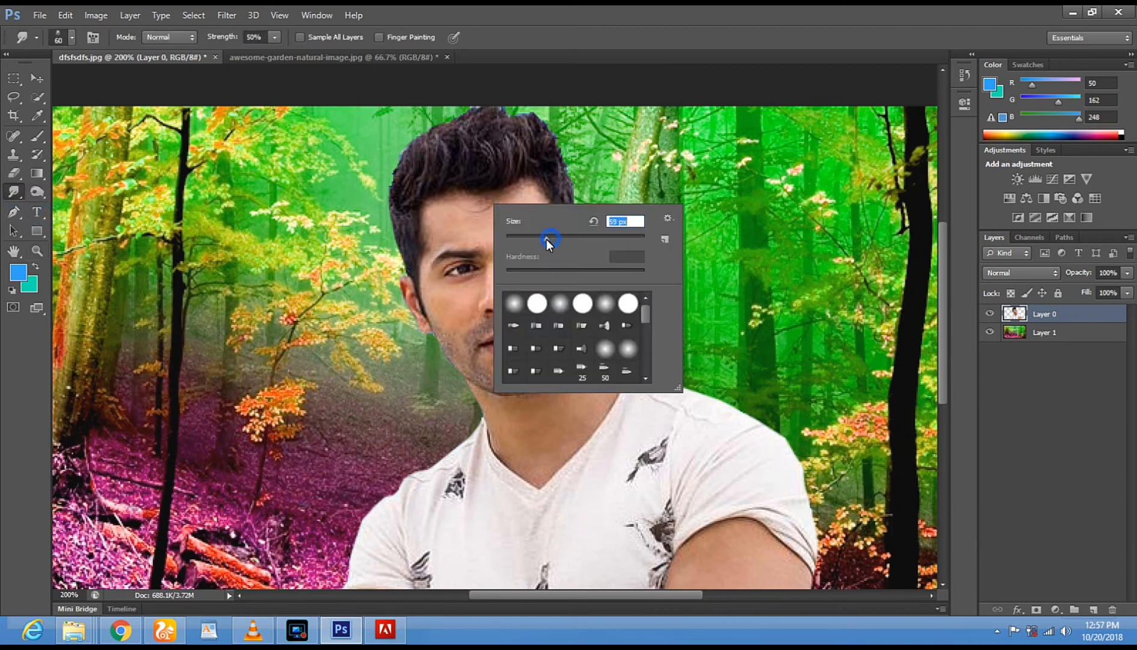
click(396, 183)
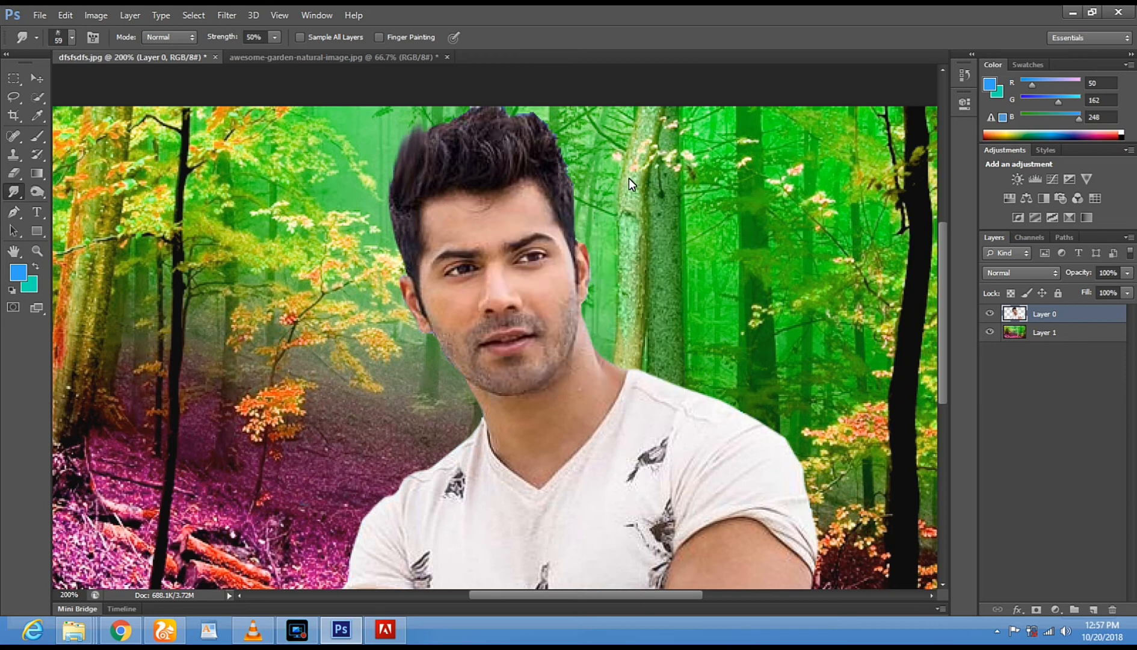
key(alt+bracketleft)
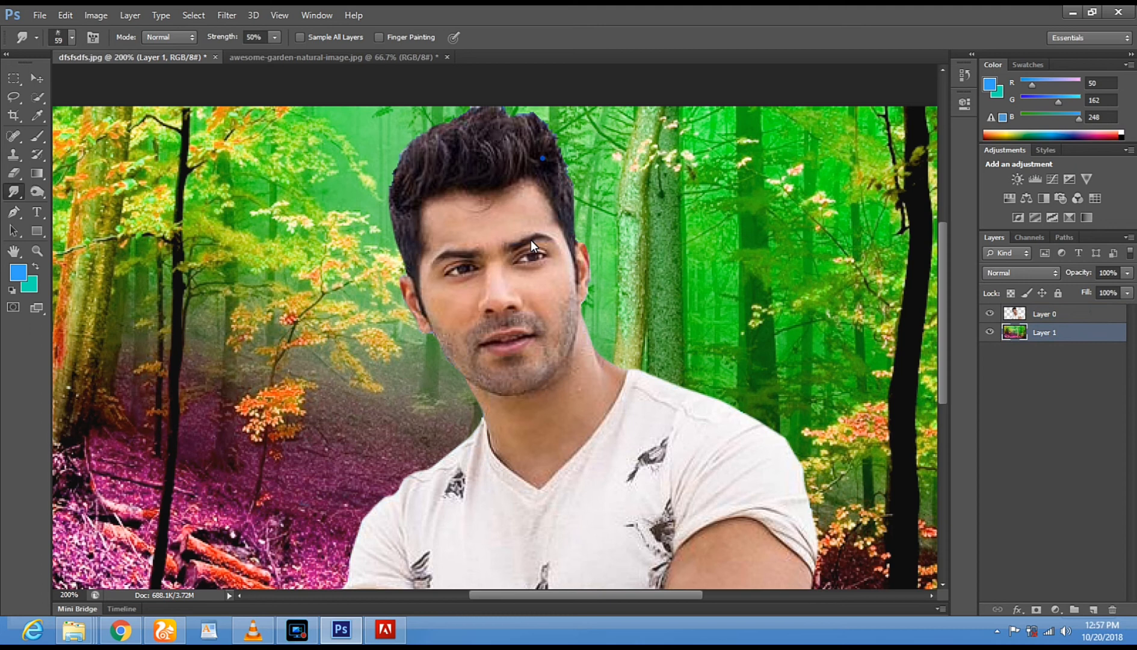
Reduce the Smudge brush to 42 px and smudge the left and top edges of the hair outward on Layer 0
scroll(535, 213, up, 3)
right_click(449, 291)
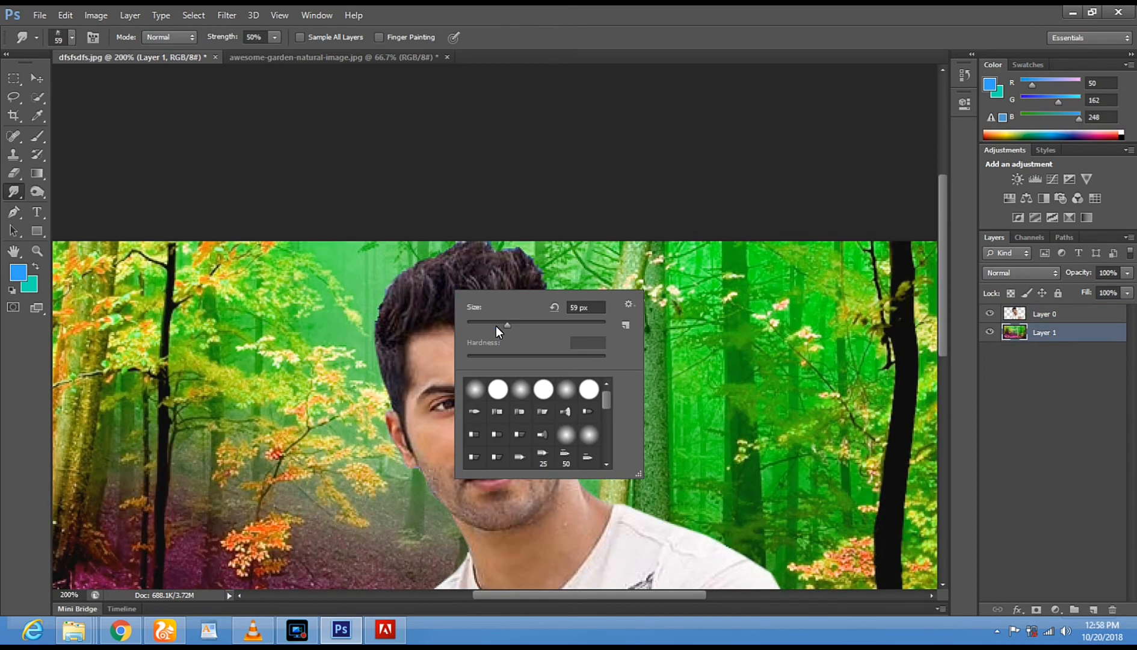
drag(498, 325, 496, 325)
click(381, 311)
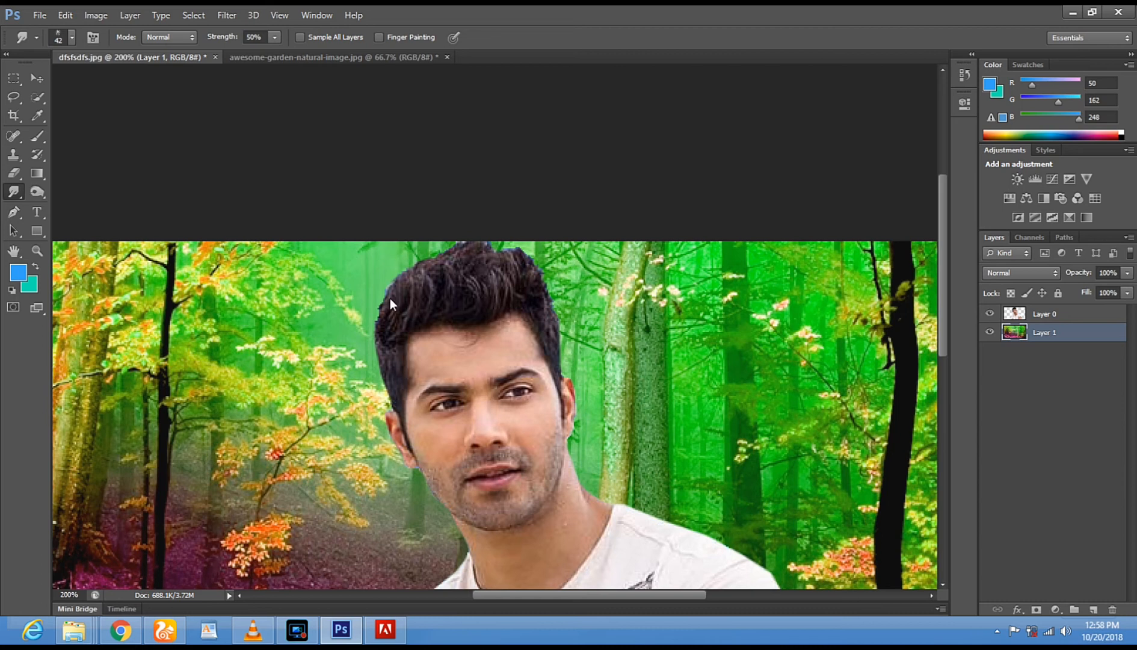
click(1009, 312)
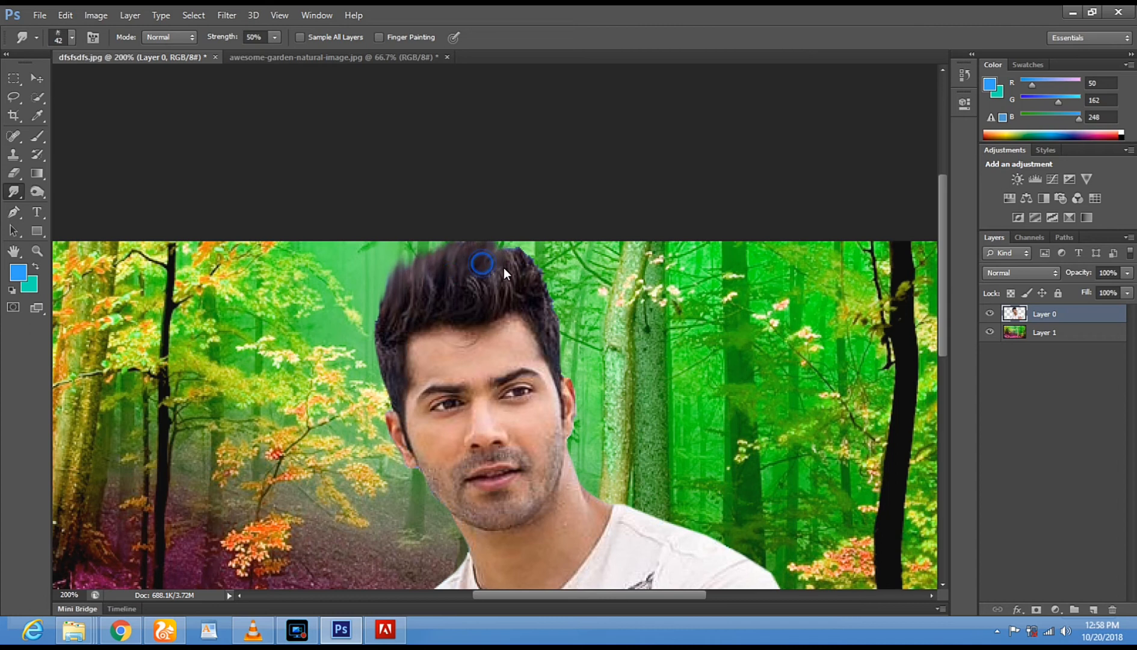
click(380, 322)
Reduce the Smudge brush to 23 px and smudge the hair edges along both sides of the man's head
right_click(508, 317)
drag(541, 349, 537, 349)
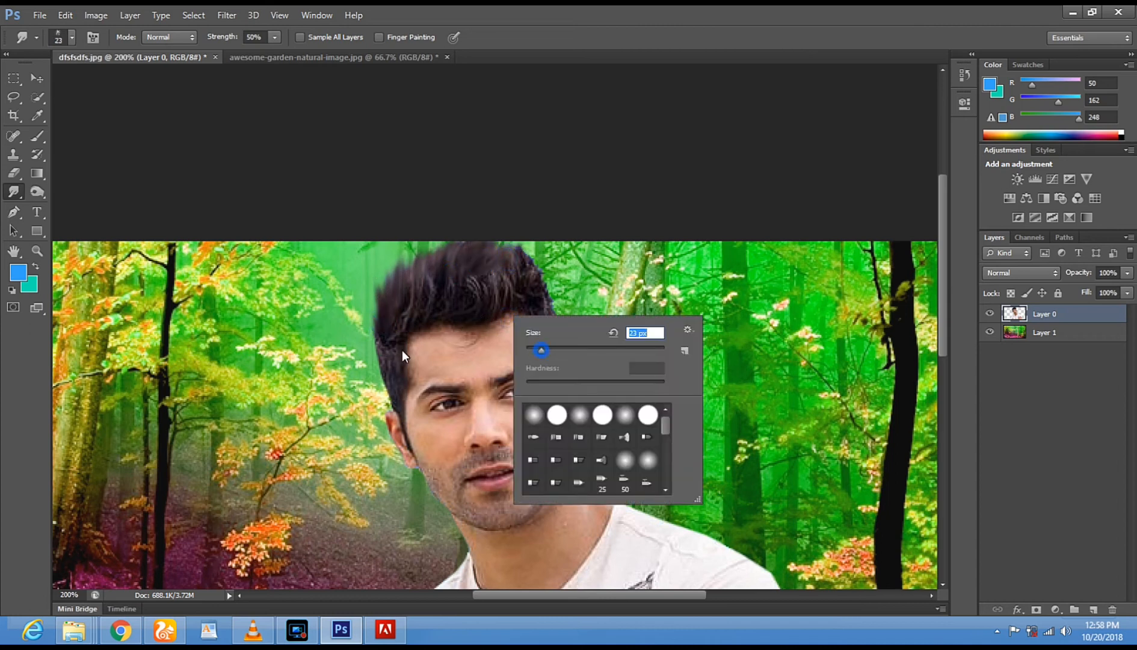
click(389, 401)
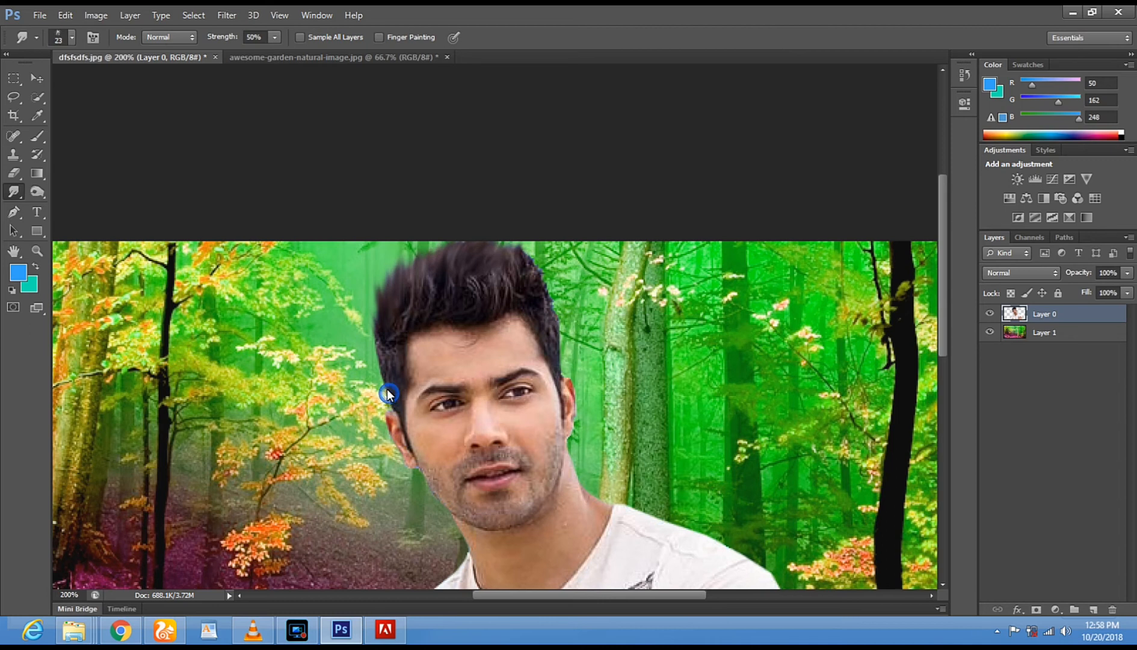
drag(385, 388, 382, 369)
drag(546, 301, 548, 288)
click(541, 272)
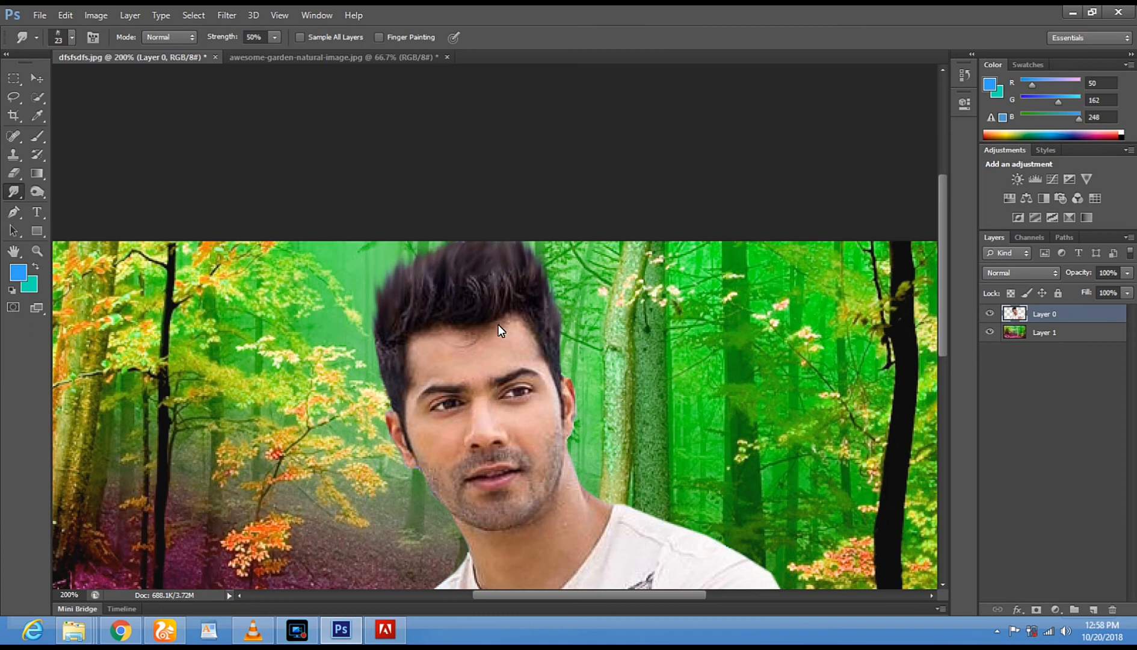
Smudge the upper-left edge and the top of the man's hair upward and outward with the 23 px brush
drag(643, 458, 620, 376)
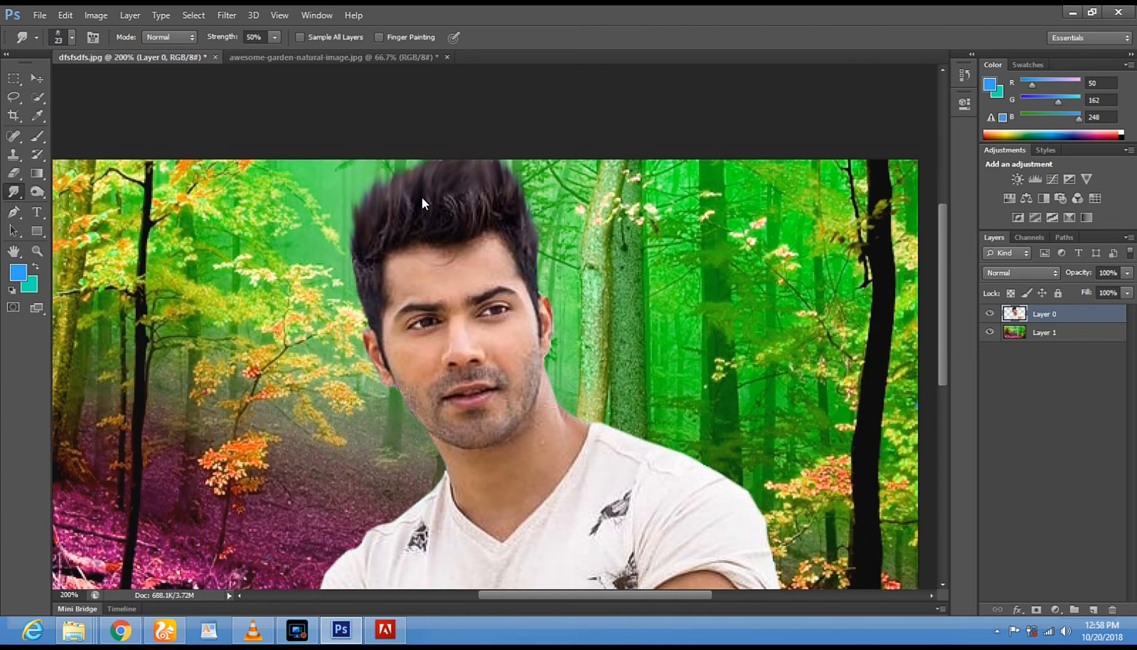
drag(393, 175, 471, 136)
mouse_move(364, 216)
mouse_down()
mouse_move(410, 135)
mouse_move(442, 115)
mouse_up()
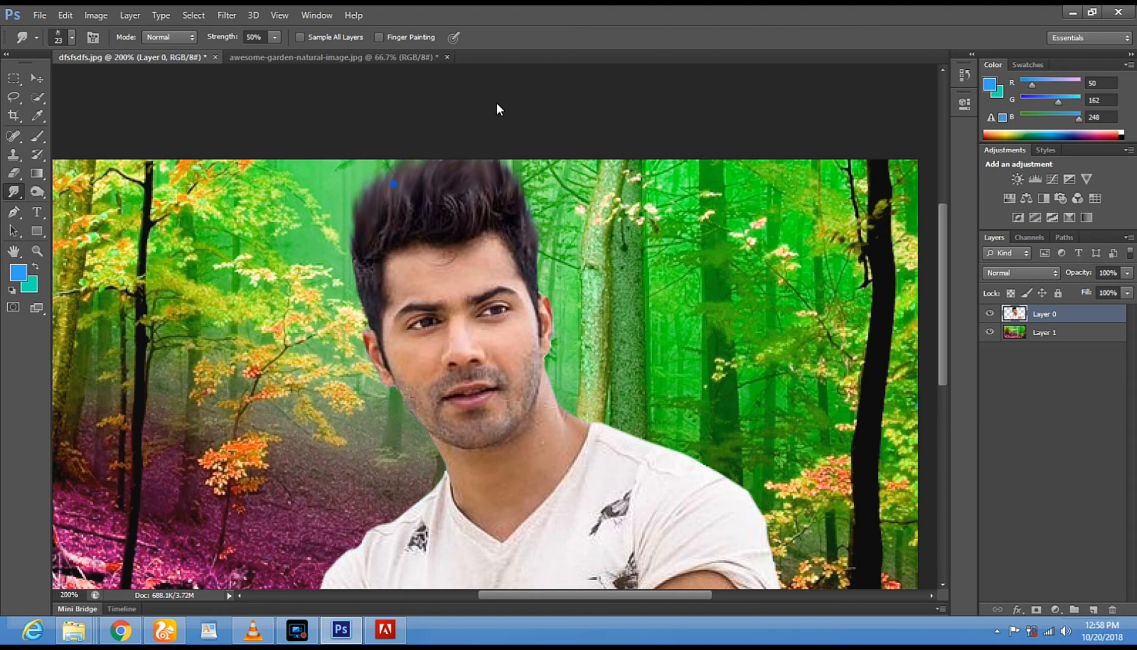
mouse_move(420, 173)
mouse_down()
mouse_move(427, 143)
mouse_move(526, 79)
mouse_up()
Darken the man's hair with the Burn tool on midtones at 50% exposure, reducing the brush to 62 px
click(37, 192)
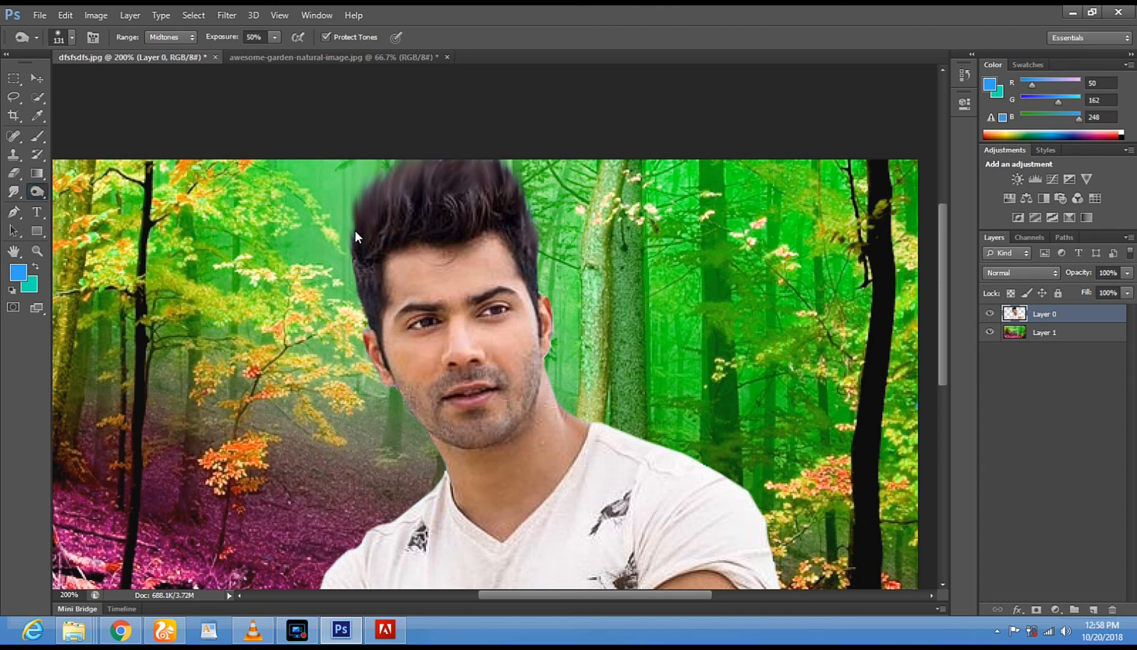
drag(395, 195, 458, 187)
right_click(605, 246)
click(663, 280)
click(379, 233)
mouse_move(354, 276)
mouse_down()
mouse_move(393, 219)
mouse_move(490, 206)
mouse_up()
drag(494, 206, 524, 251)
drag(526, 256, 531, 255)
click(473, 209)
click(416, 221)
click(398, 245)
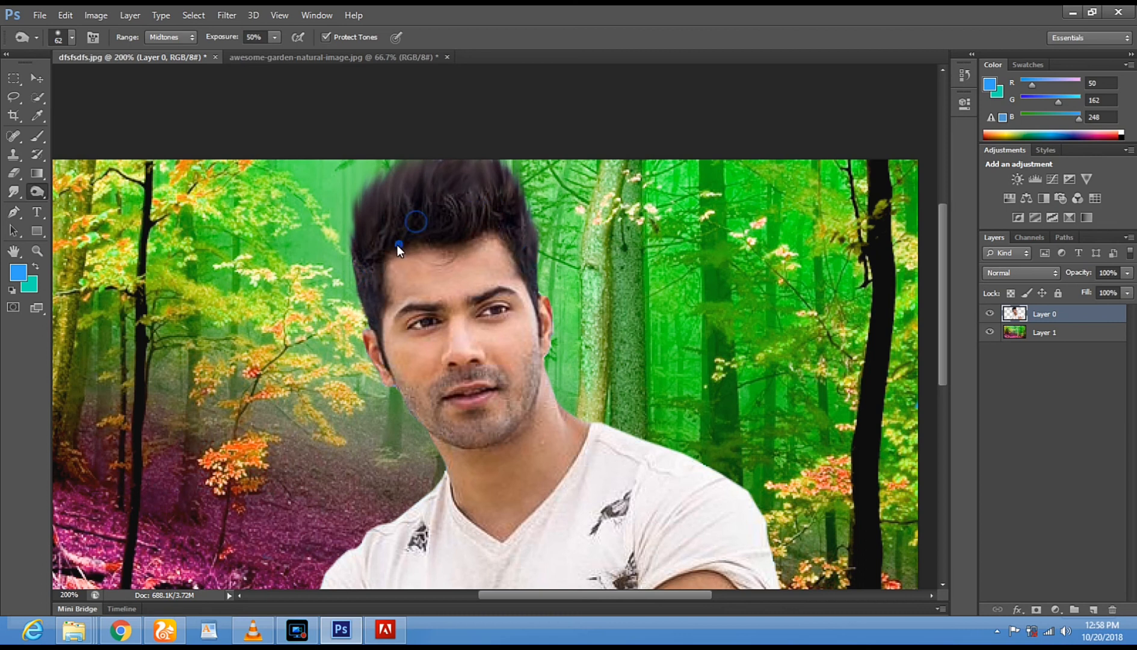
Reduce the Burn brush to 16 px and darken the man's eyebrows and the areas around his eyes
right_click(780, 288)
click(826, 327)
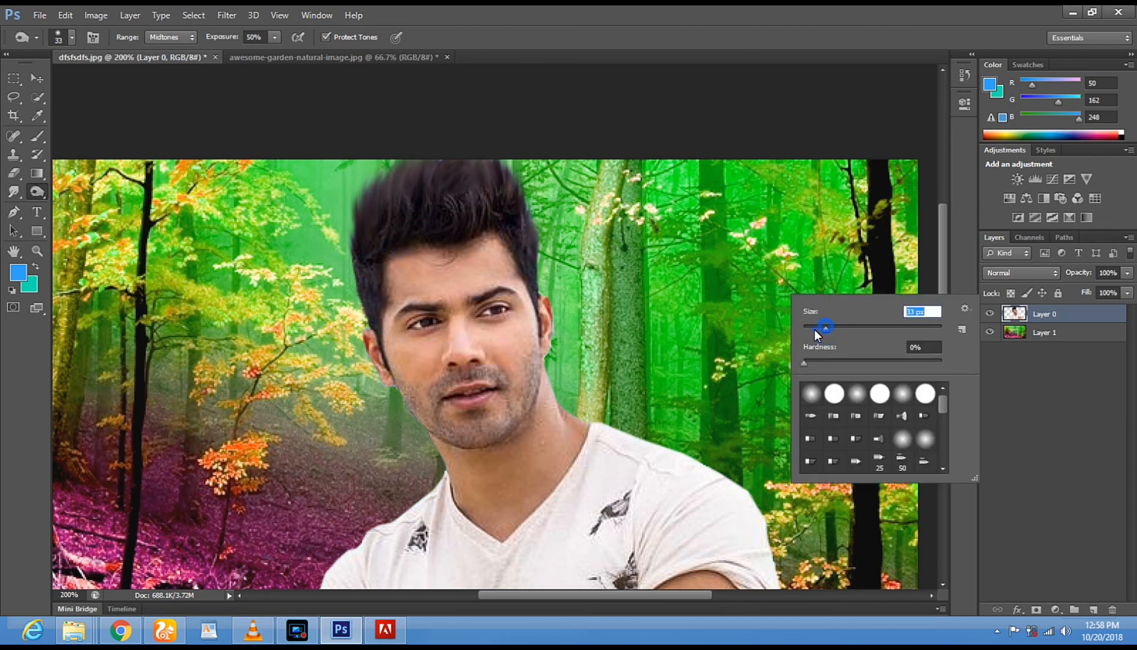
drag(466, 302, 507, 292)
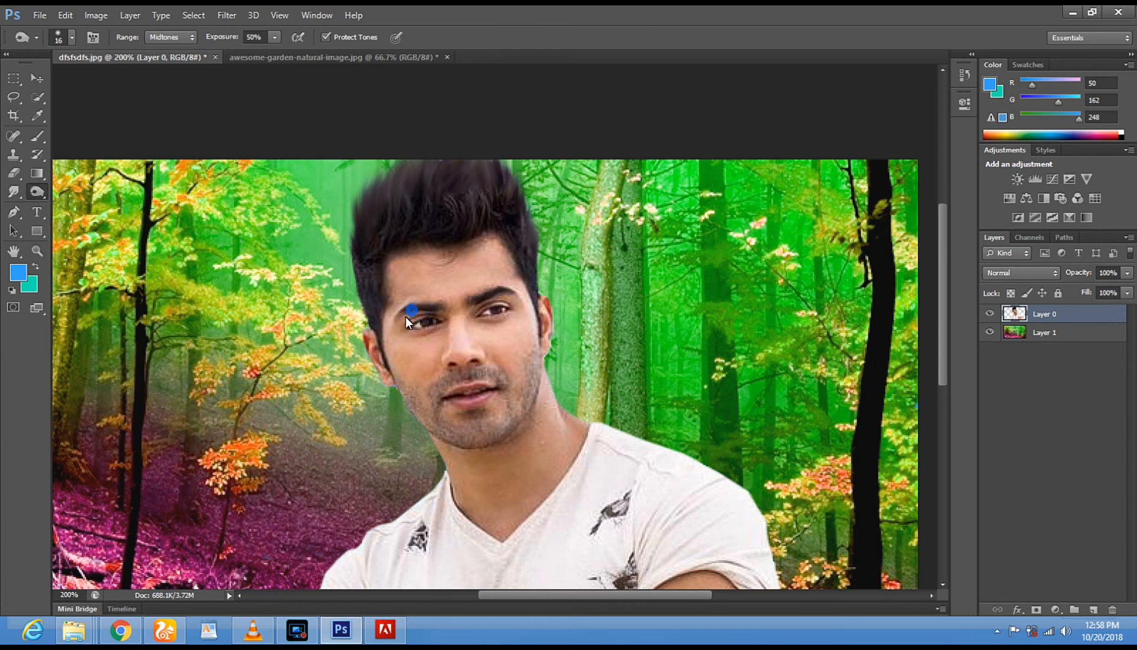
drag(405, 317, 403, 317)
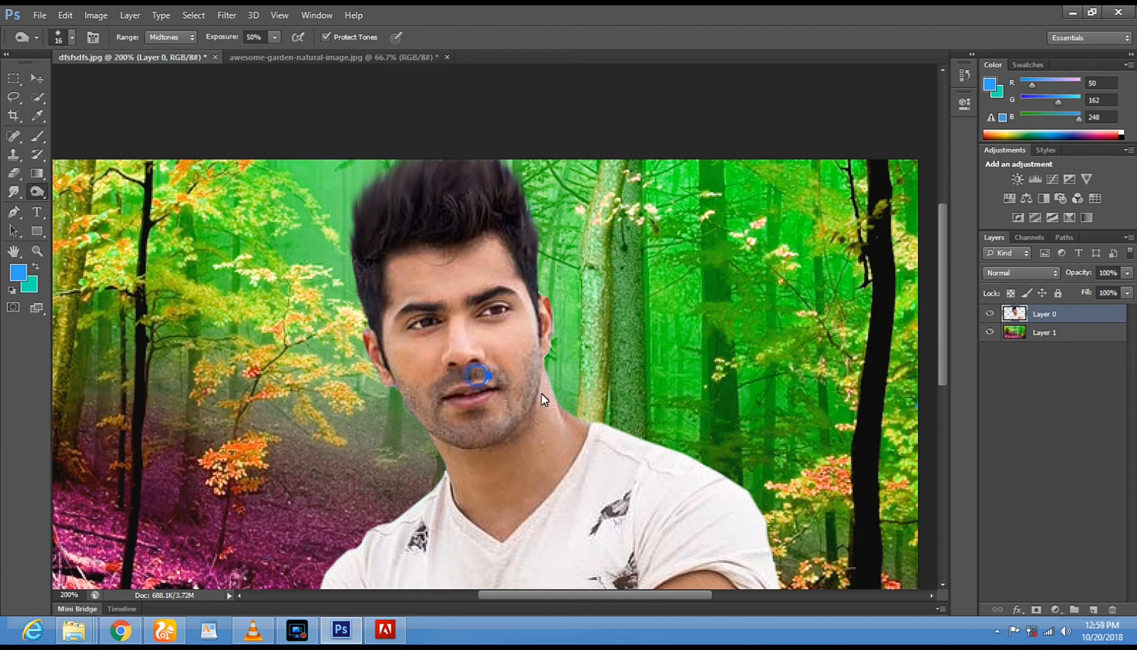
Darken the man's moustache and beard with the Burn tool, adjusting the brush size to 27 px for the jaw and cheek
right_click(577, 367)
drag(585, 398, 628, 398)
click(465, 434)
right_click(543, 384)
click(581, 412)
click(527, 384)
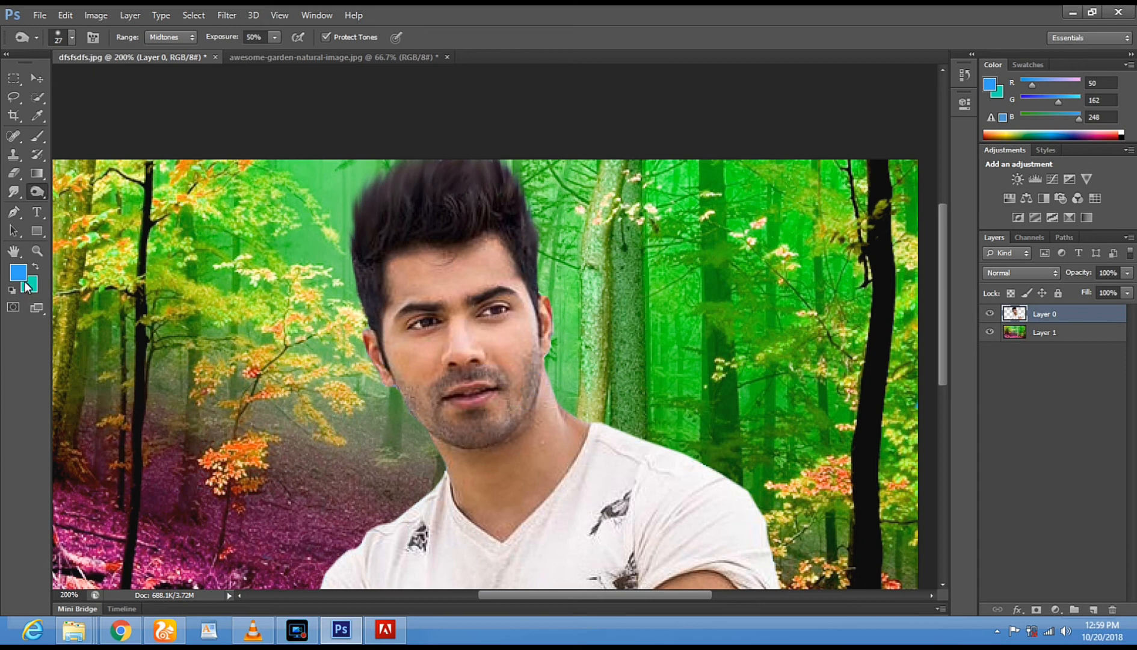
Examine the retouched man against the forest background at several magnifications, from 50% to 200%
click(37, 251)
alt+click(576, 398)
alt+click(576, 398)
alt+click(576, 398)
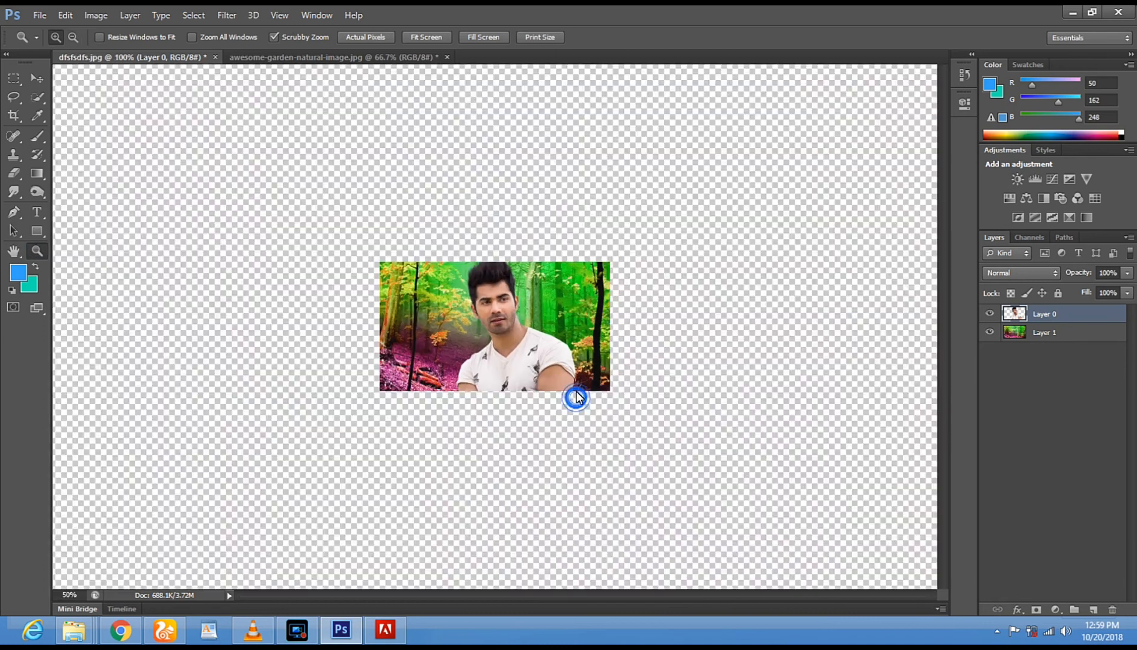
click(562, 328)
click(562, 327)
click(562, 328)
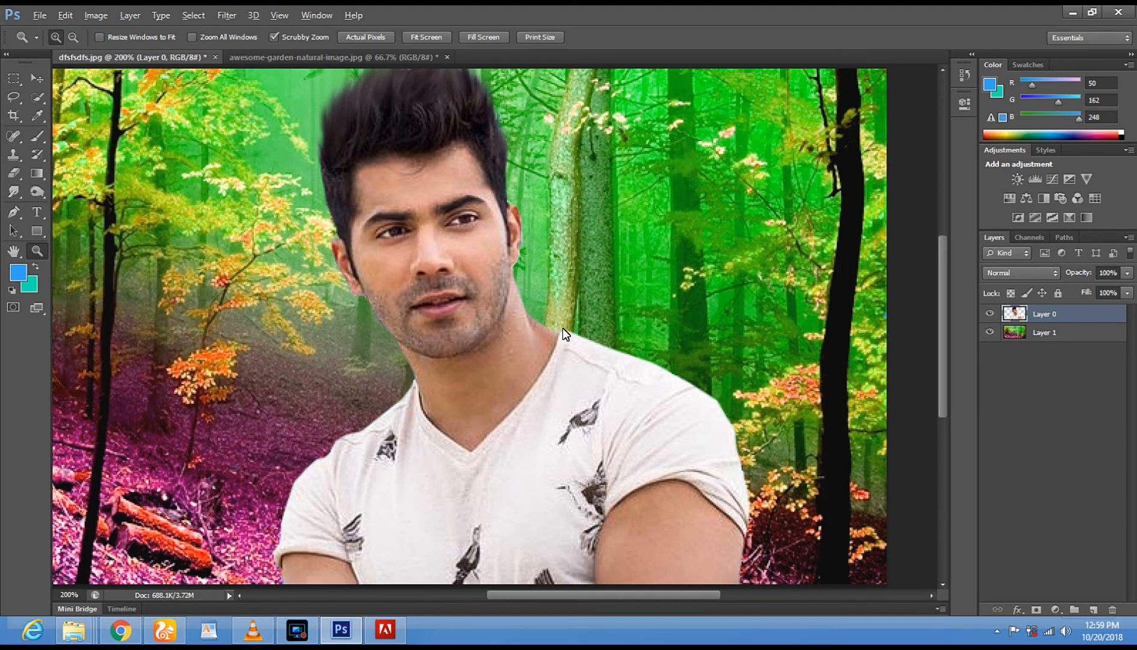
key(alt)
alt+click(502, 284)
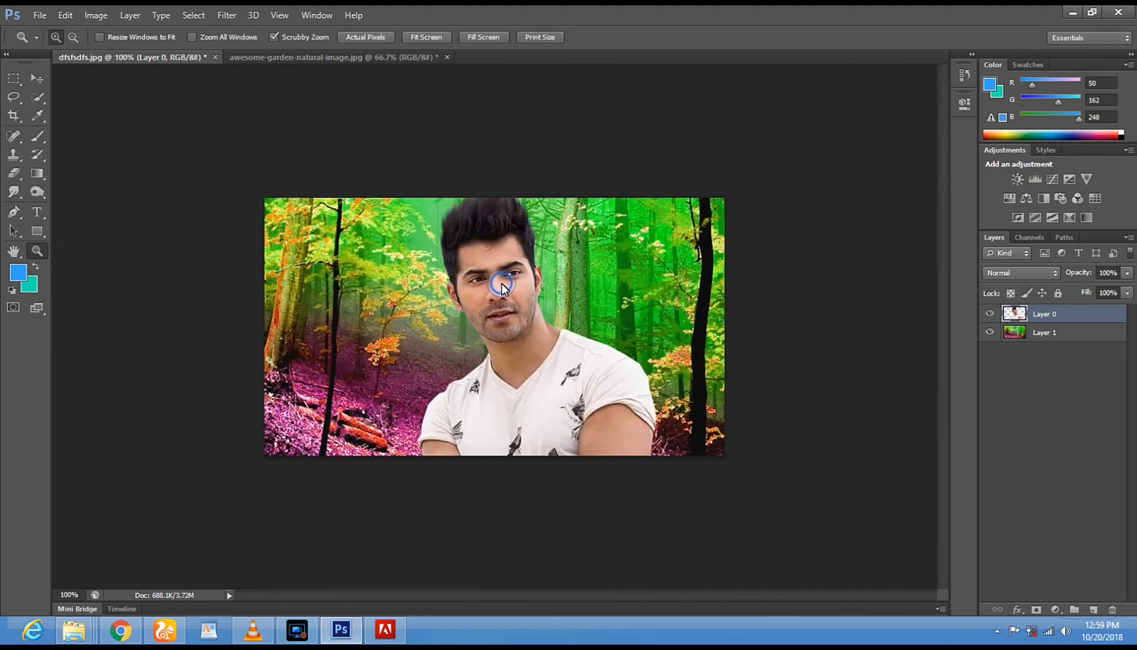
click(544, 274)
click(544, 274)
alt+click(510, 305)
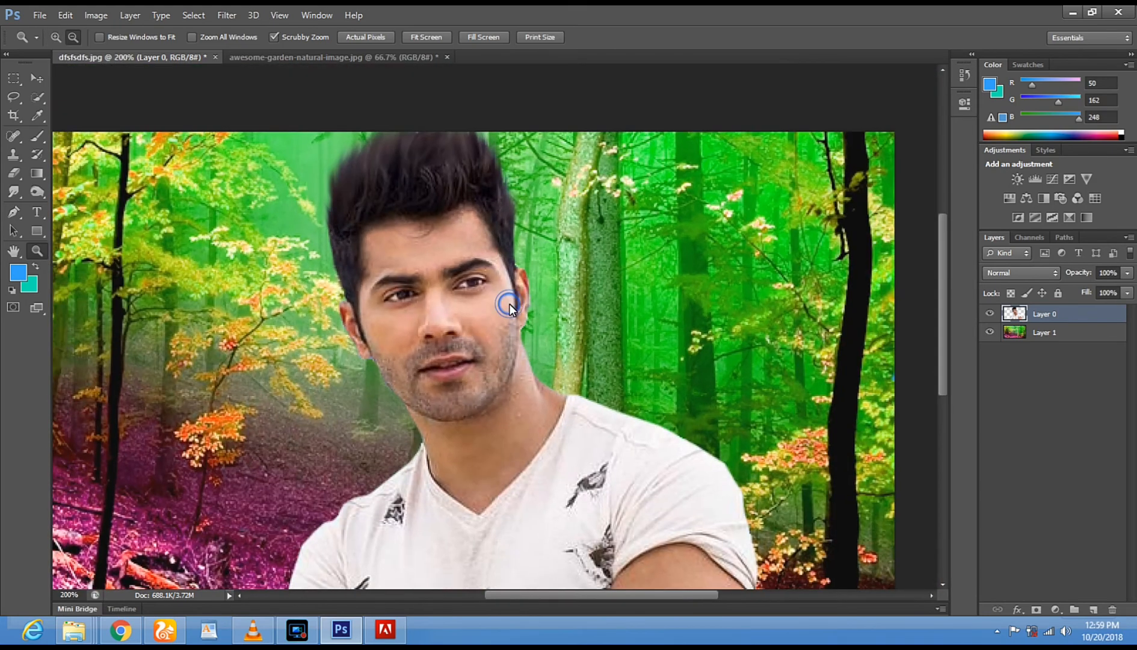
alt+click(510, 305)
click(341, 628)
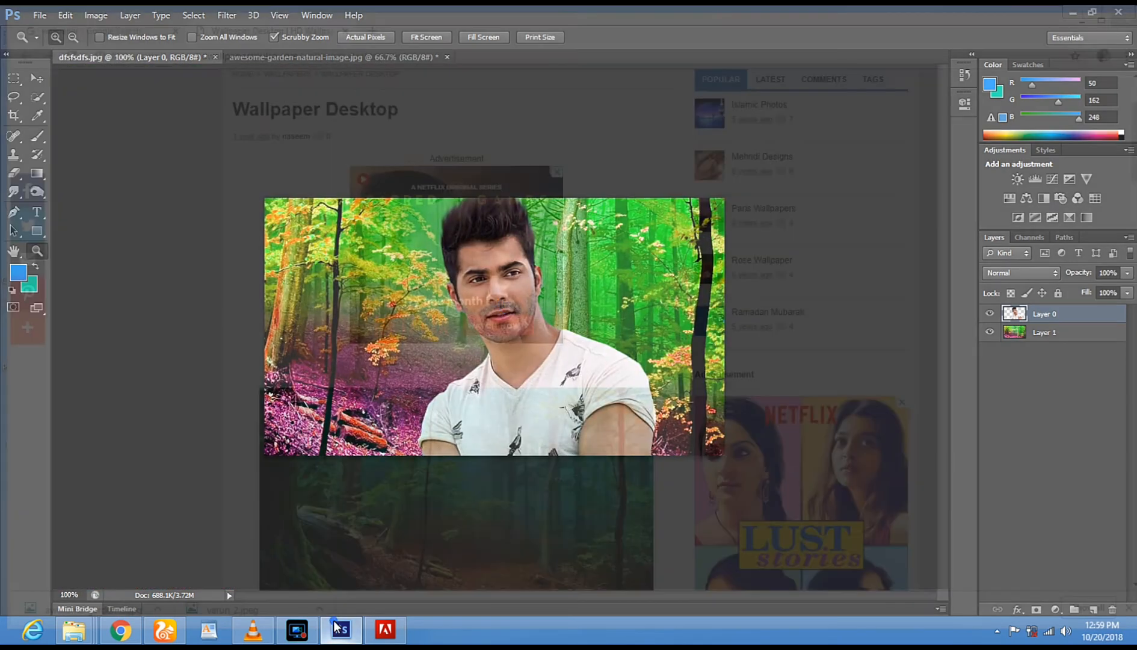
click(344, 629)
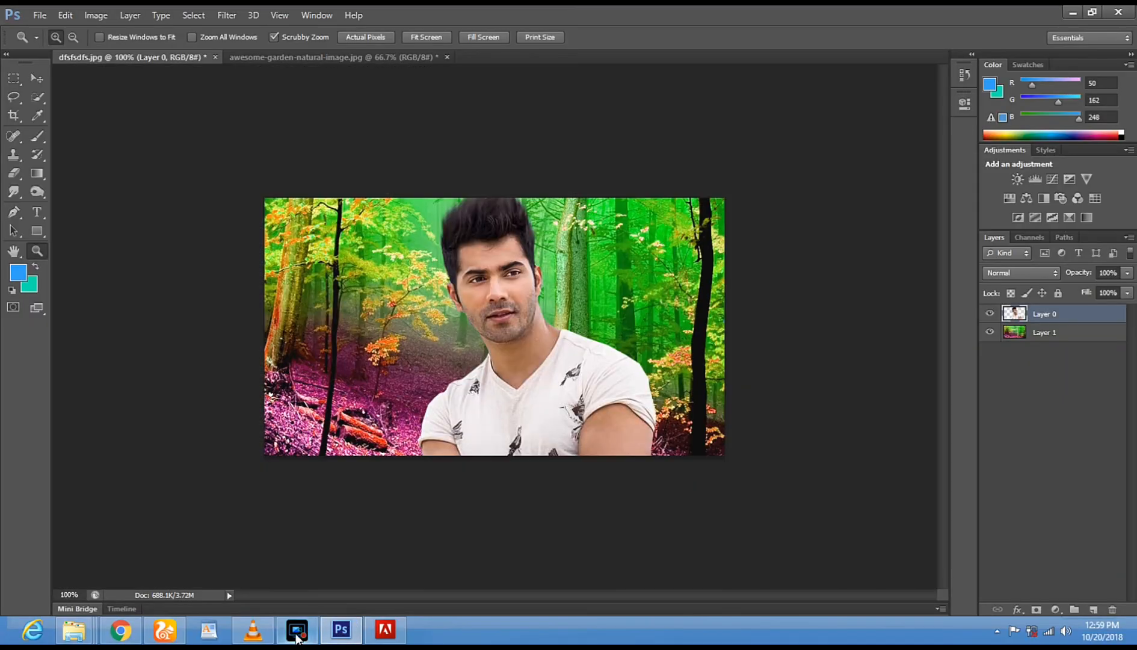
key(alt+Tab)
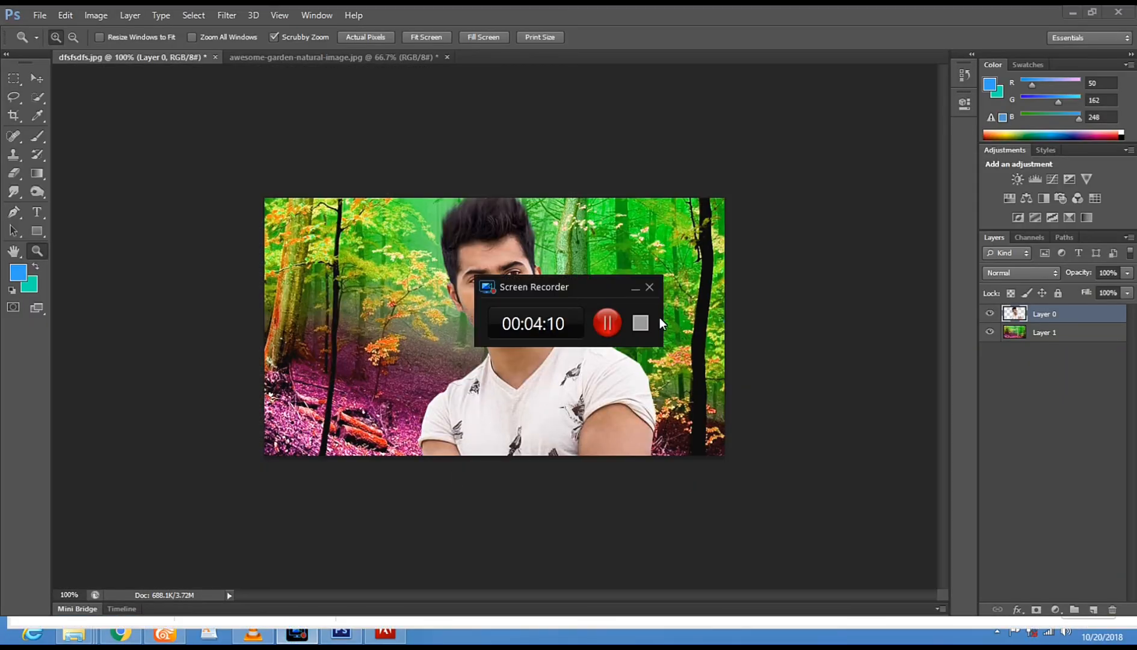
click(630, 291)
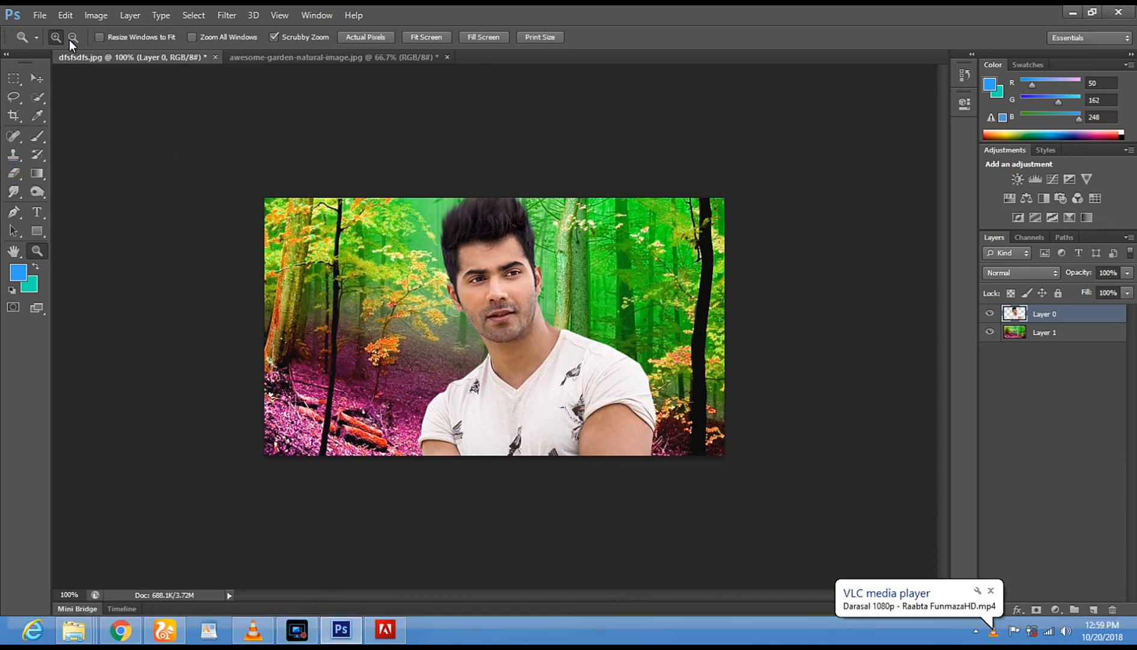
Start HDR Toning on the composite and agree to flatten the document's layers
click(91, 19)
mouse_move(106, 52)
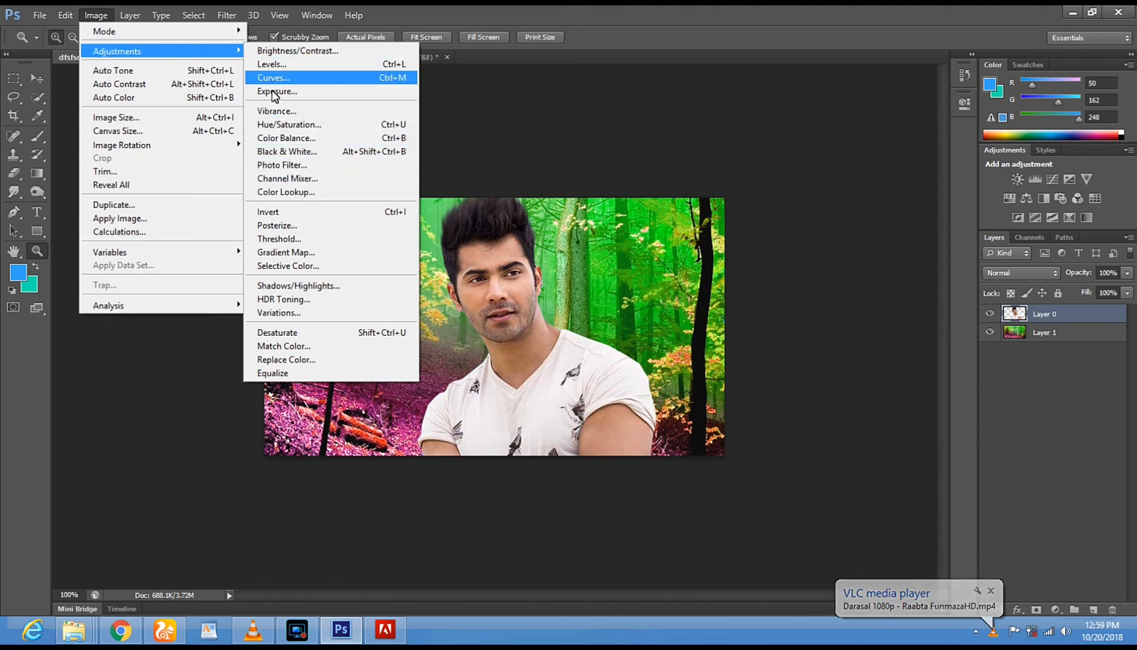
click(302, 301)
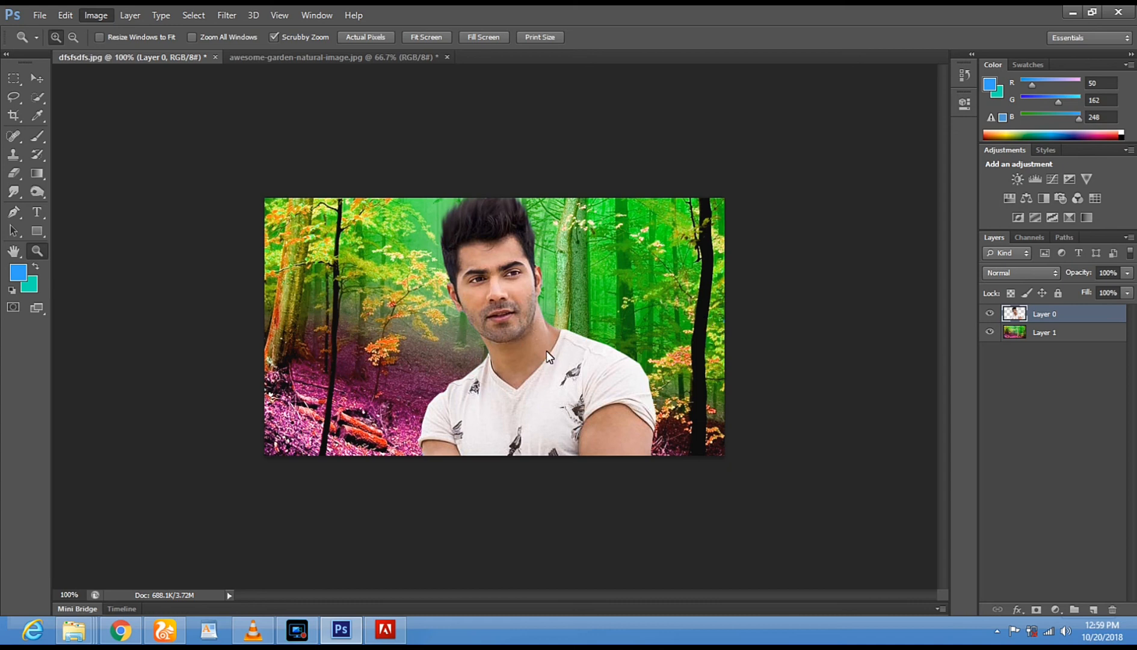
click(608, 368)
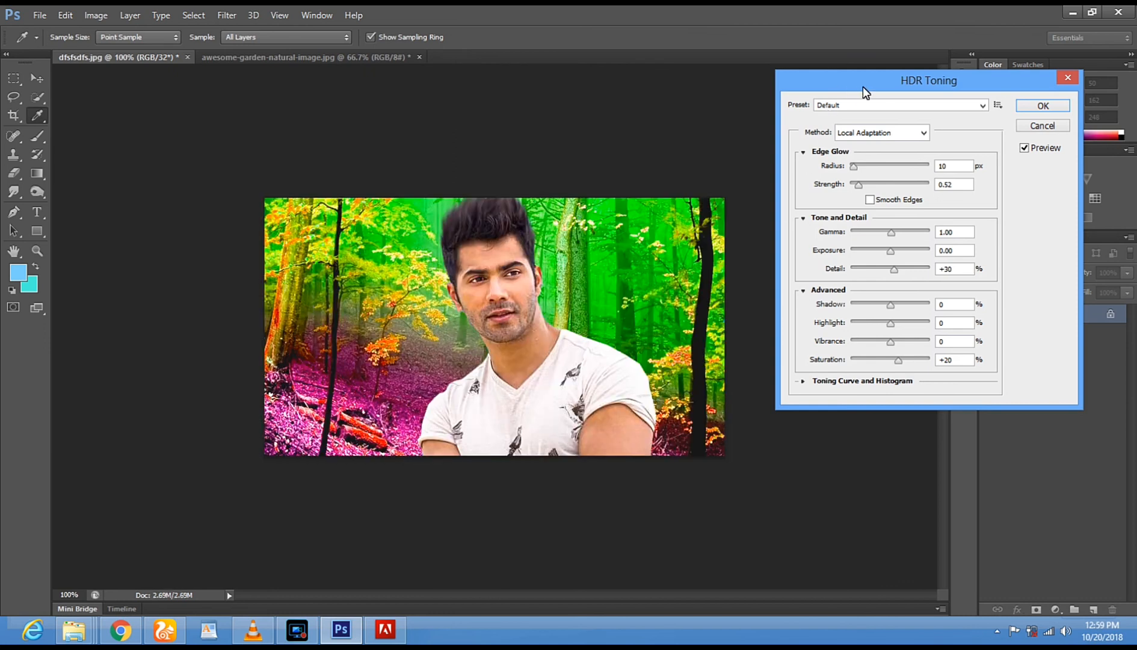
Set the HDR Toning edge glow to a 36 px radius and 3.19 strength, and the gamma to 0.86
drag(868, 84, 728, 162)
drag(716, 249, 747, 249)
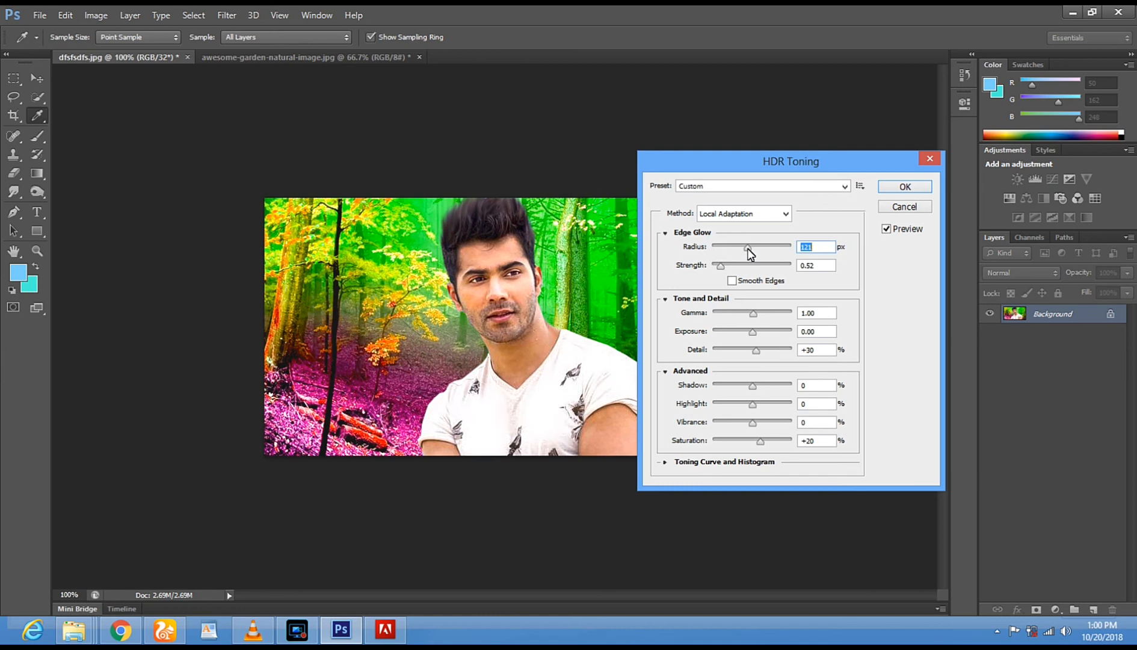
drag(747, 248, 726, 249)
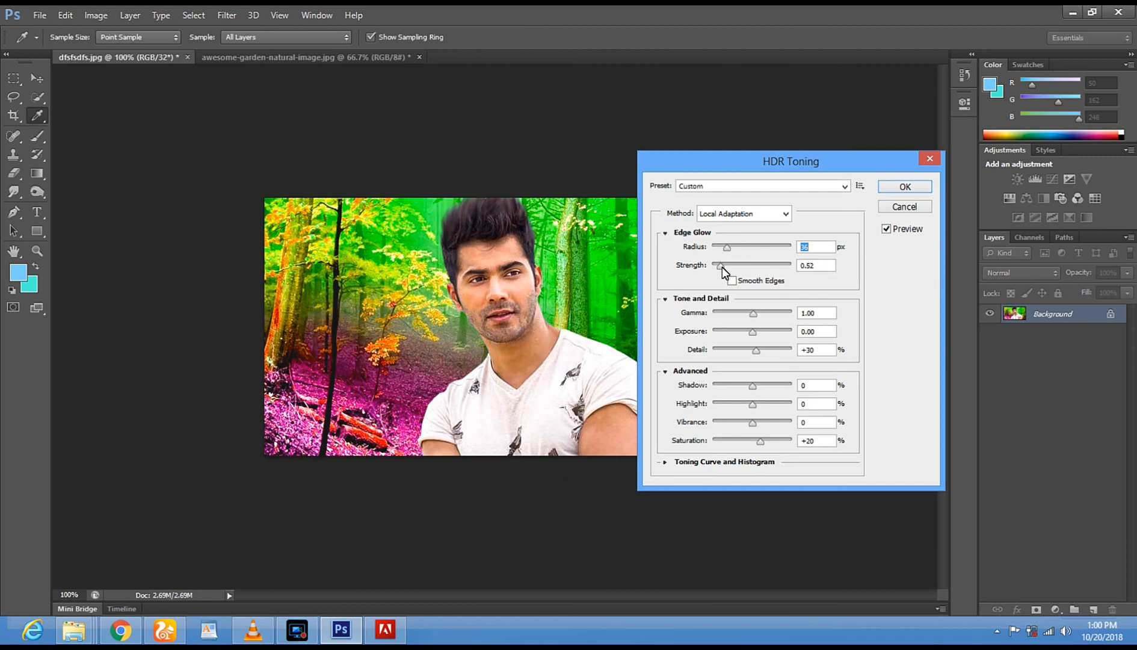
click(774, 266)
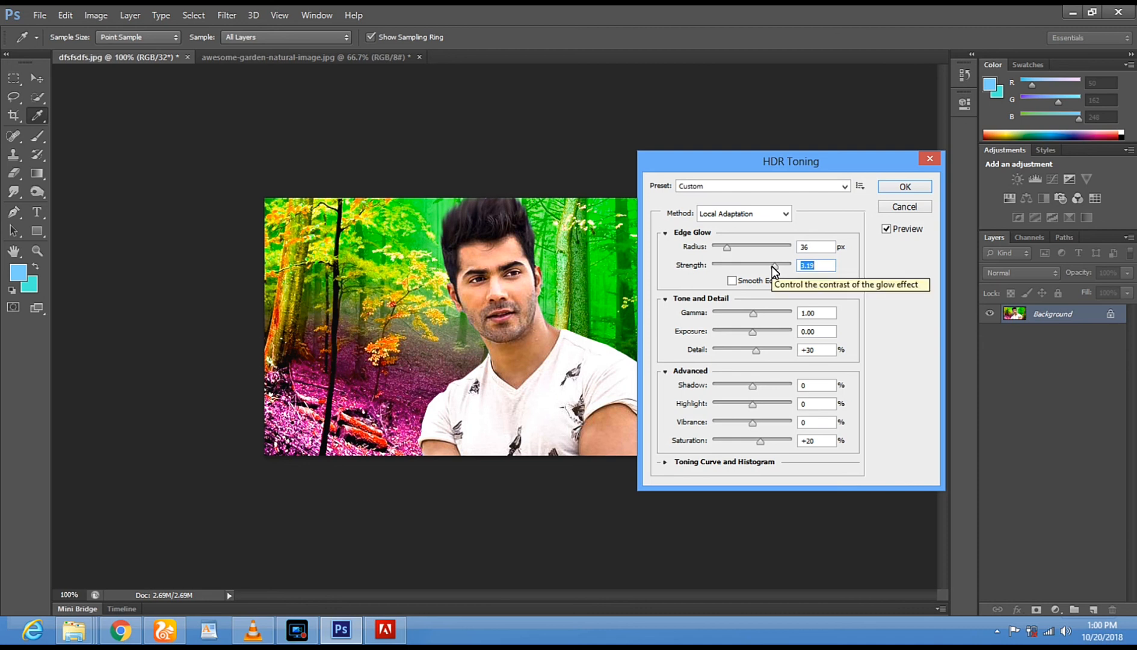
drag(696, 160, 788, 159)
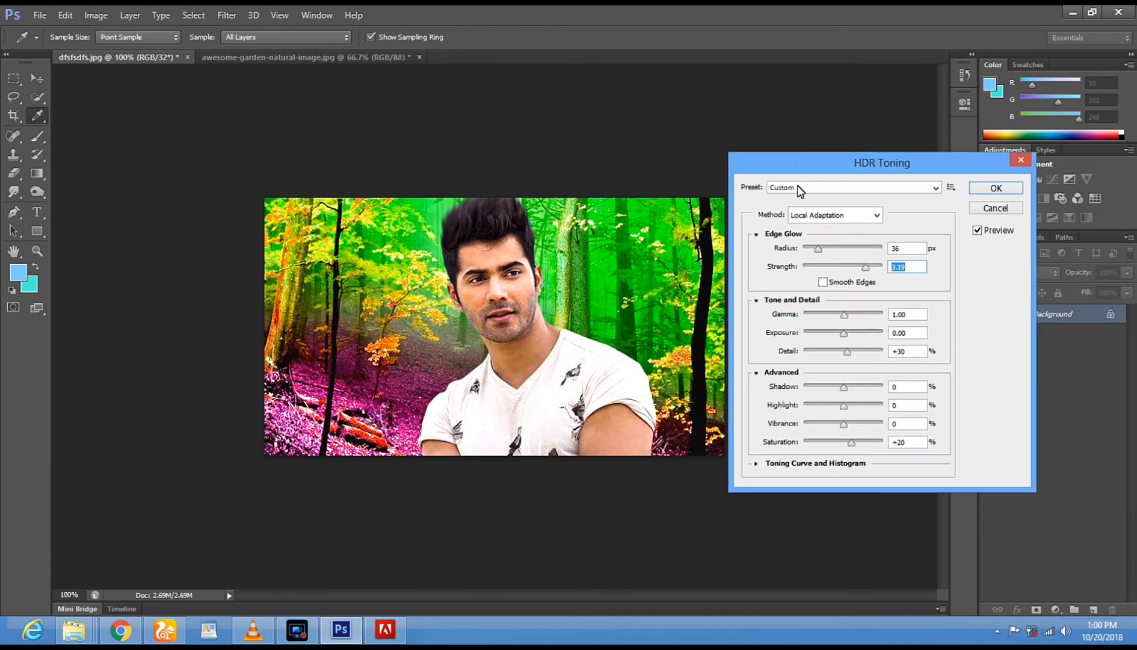
mouse_move(838, 317)
mouse_down()
mouse_move(817, 315)
mouse_move(860, 315)
mouse_move(848, 315)
mouse_up()
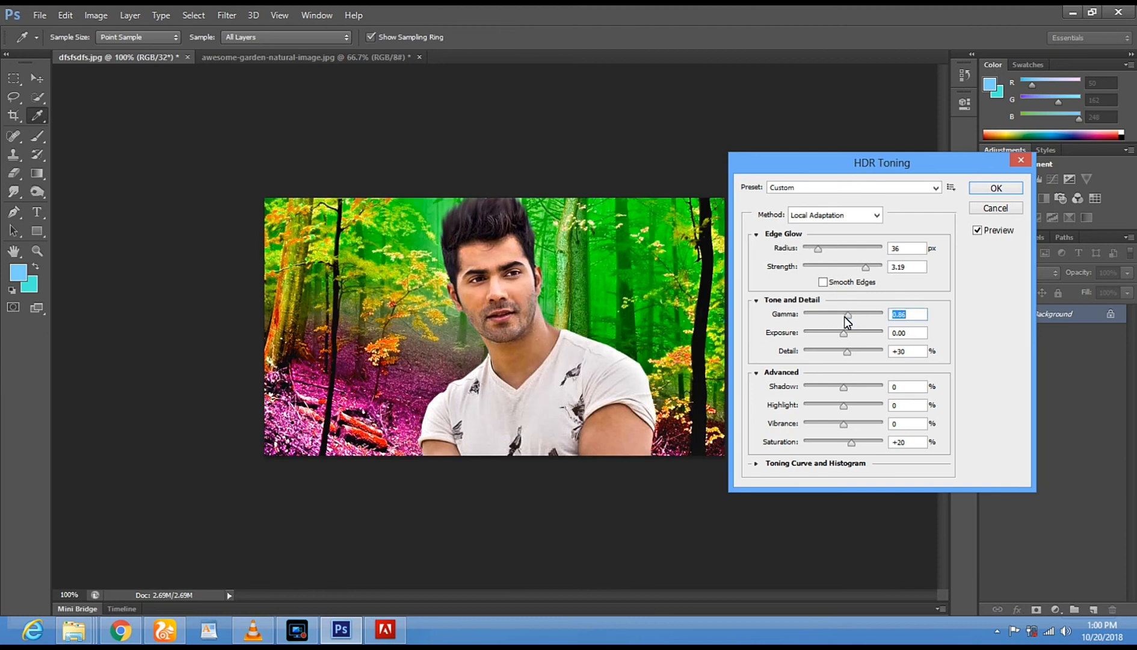